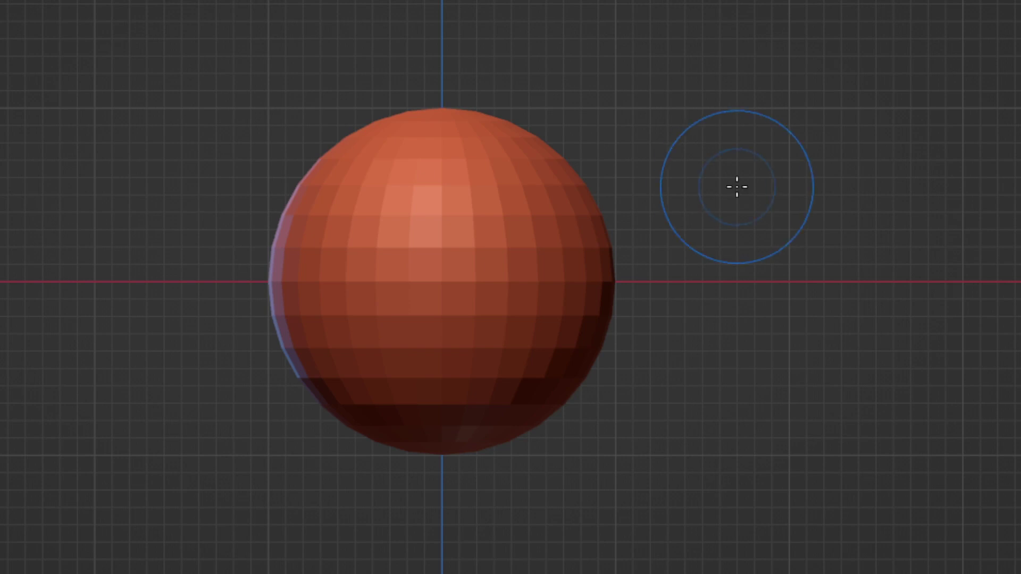
- Flatten the sphere's top and bottom into a squat, rounded head
{"action": "left_click_drag", "start_coordinate": [578, 360], "coordinate": [464, 425]}
{"action": "left_click_drag", "start_coordinate": [456, 169], "coordinate": [557, 318]}
{"action": "mouse_move", "coordinate": [434, 289]}
{"action": "middle_mouse_down"}
{"action": "mouse_move", "coordinate": [551, 321]}
{"action": "mouse_move", "coordinate": [606, 322]}
{"action": "mouse_move", "coordinate": [367, 446]}
{"action": "mouse_move", "coordinate": [505, 382]}
{"action": "mouse_move", "coordinate": [741, 136]}
{"action": "middle_mouse_up"}
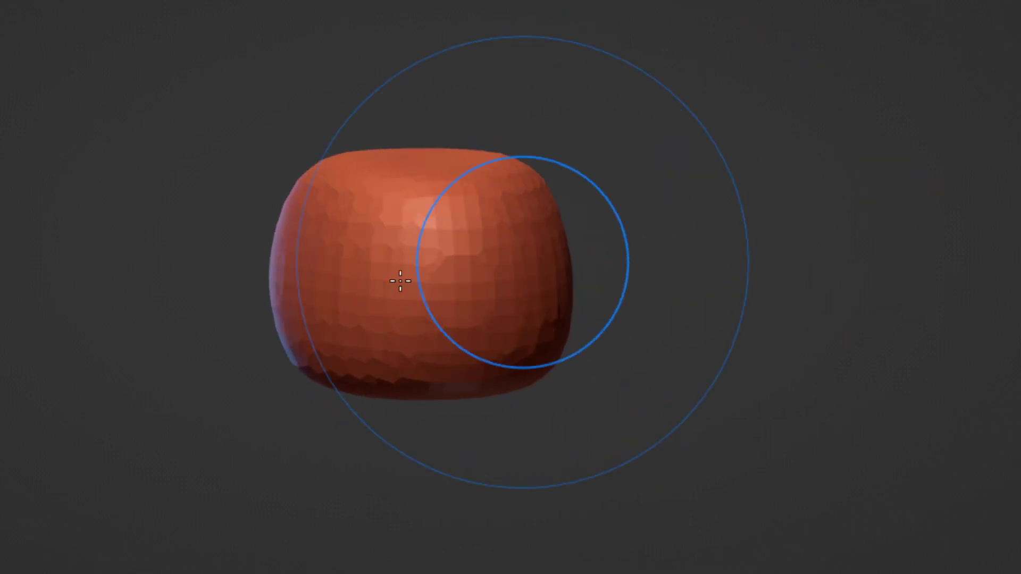
{"action": "scroll", "coordinate": [430, 273], "scroll_direction": "up", "scroll_amount": 3}
- Carve two symmetric eye sockets and shape the eye and nose area, checking it from the side
{"action": "mouse_move", "coordinate": [543, 287]}
{"action": "left_mouse_down"}
{"action": "mouse_move", "coordinate": [483, 303]}
{"action": "mouse_move", "coordinate": [522, 307]}
{"action": "left_mouse_up"}
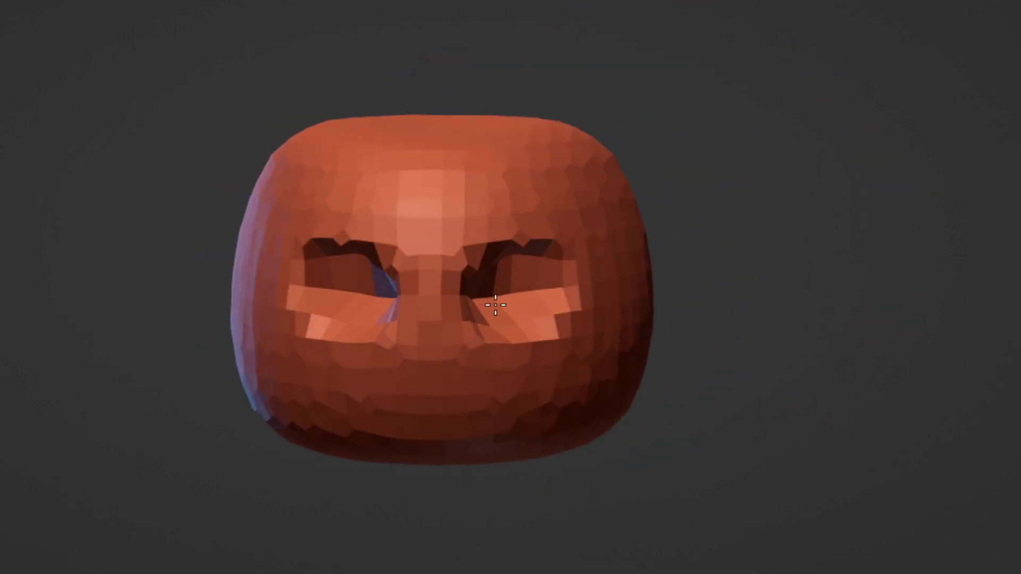
{"action": "middle_click_drag", "start_coordinate": [532, 260], "coordinate": [496, 277]}
{"action": "scroll", "coordinate": [602, 443], "scroll_direction": "down", "scroll_amount": 3}
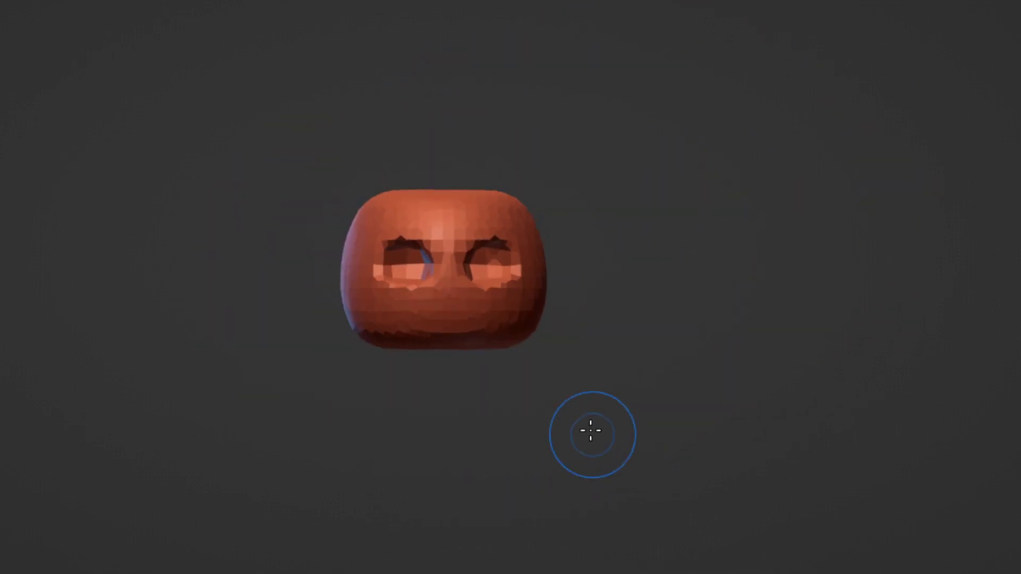
{"action": "scroll", "coordinate": [445, 290], "scroll_direction": "up", "scroll_amount": 3}
{"action": "middle_click_drag", "start_coordinate": [434, 329], "coordinate": [779, 465]}
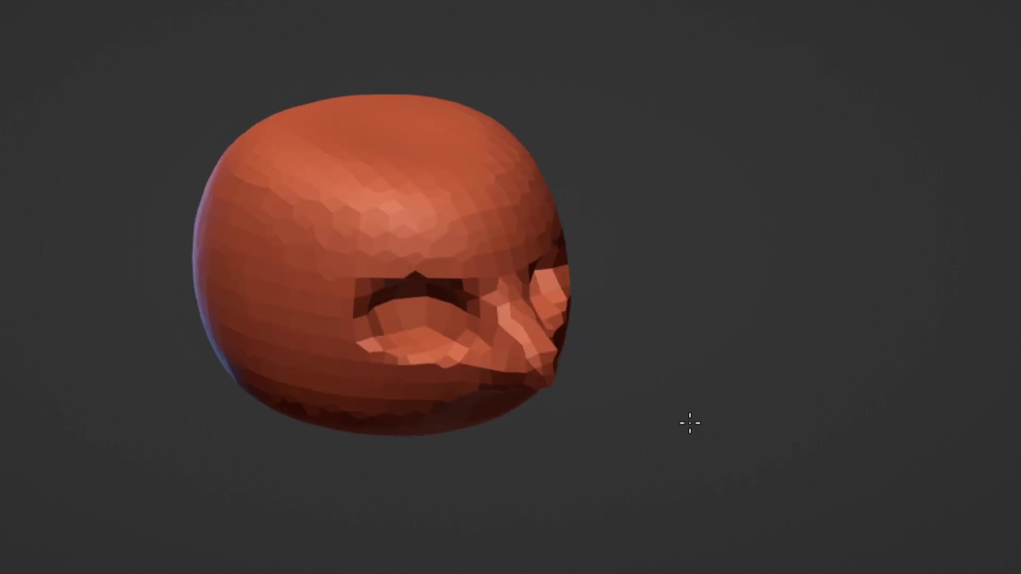
{"action": "mouse_move", "coordinate": [512, 373]}
{"action": "middle_mouse_down"}
{"action": "mouse_move", "coordinate": [764, 390]}
{"action": "mouse_move", "coordinate": [627, 346]}
{"action": "mouse_move", "coordinate": [806, 369]}
{"action": "mouse_move", "coordinate": [785, 250]}
{"action": "middle_mouse_up"}
{"action": "key", "text": "ctrl+Tab"}
- Add a UV sphere and scale it, placing it above the head
{"action": "left_click", "coordinate": [683, 280]}
{"action": "key", "text": "shift+a"}
{"action": "left_click", "coordinate": [661, 228]}
{"action": "key", "text": "s"}
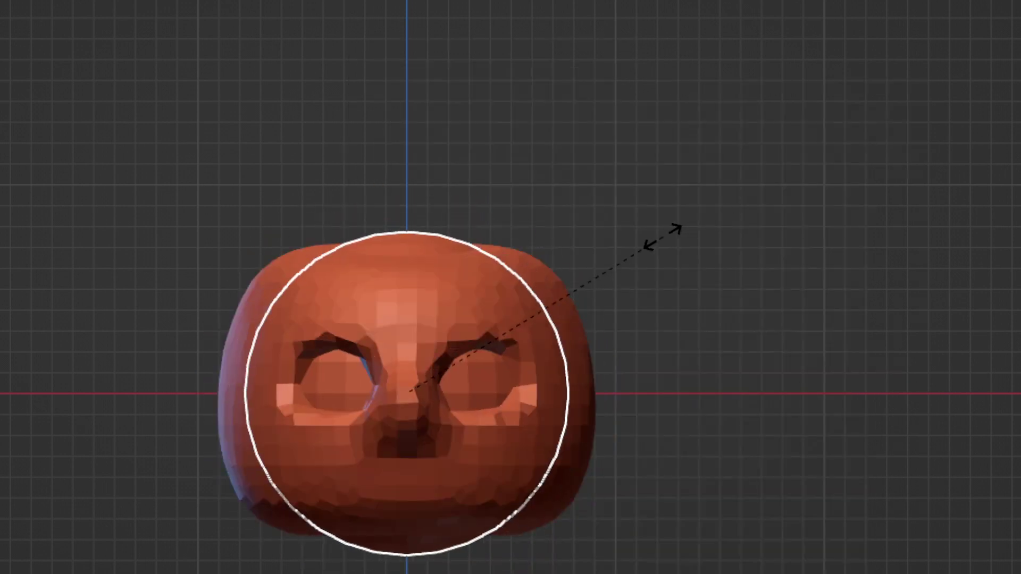
{"action": "left_click", "coordinate": [712, 106]}
- Sculpt the new sphere upward into a tall cone for the hat
{"action": "key", "text": "ctrl+Tab"}
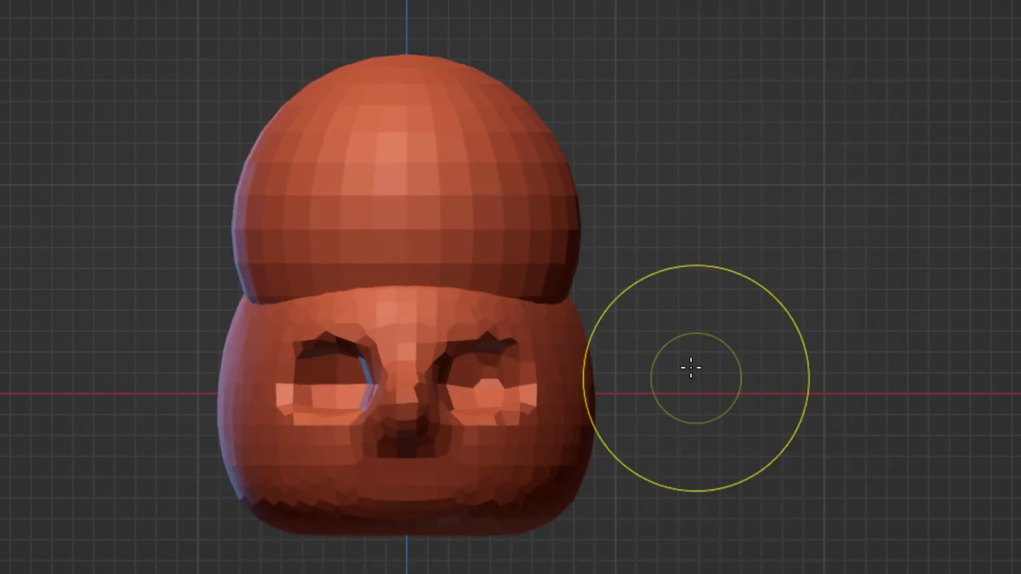
{"action": "scroll", "coordinate": [688, 369], "scroll_direction": "down", "scroll_amount": 5}
{"action": "middle_click_drag", "start_coordinate": [477, 237], "coordinate": [495, 431]}
{"action": "mouse_move", "coordinate": [405, 420]}
{"action": "left_mouse_down"}
{"action": "mouse_move", "coordinate": [410, 365]}
{"action": "mouse_move", "coordinate": [446, 258]}
{"action": "left_mouse_up"}
{"action": "mouse_move", "coordinate": [447, 257]}
{"action": "middle_mouse_down"}
{"action": "mouse_move", "coordinate": [798, 321]}
{"action": "mouse_move", "coordinate": [583, 416]}
{"action": "mouse_move", "coordinate": [633, 305]}
{"action": "middle_mouse_up"}
{"action": "left_click_drag", "start_coordinate": [492, 341], "coordinate": [558, 327]}
- Bend the hat's tip sideways into a long drooping hook and inspect it from the front
{"action": "mouse_move", "coordinate": [624, 321]}
{"action": "middle_mouse_down"}
{"action": "mouse_move", "coordinate": [547, 312]}
{"action": "mouse_move", "coordinate": [702, 398]}
{"action": "mouse_move", "coordinate": [463, 466]}
{"action": "middle_mouse_up"}
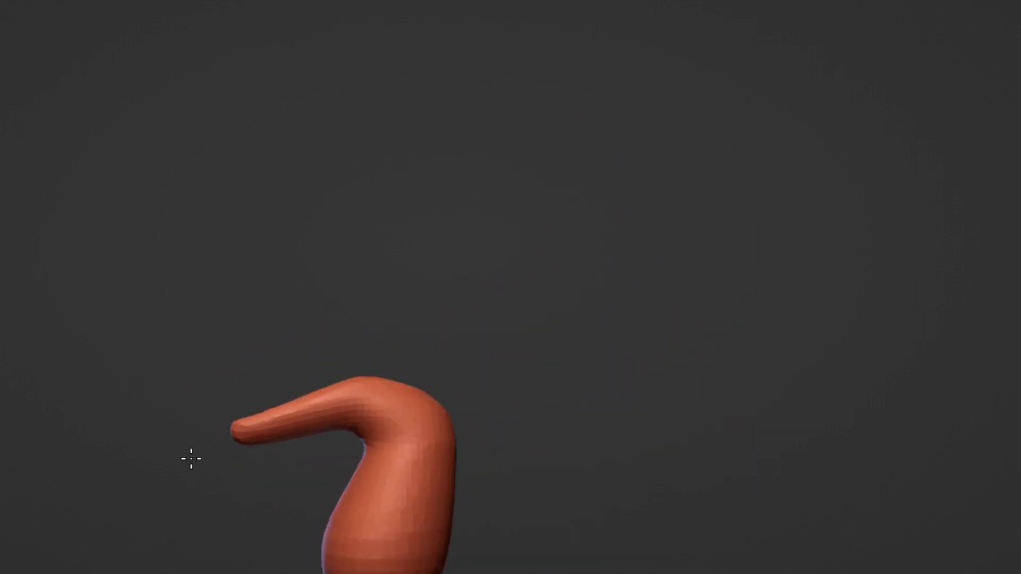
{"action": "middle_click_drag", "start_coordinate": [191, 458], "coordinate": [402, 392]}
{"action": "key", "text": "f"}
{"action": "mouse_move", "coordinate": [325, 483]}
{"action": "middle_mouse_down"}
{"action": "mouse_move", "coordinate": [672, 455]}
{"action": "mouse_move", "coordinate": [560, 423]}
{"action": "middle_mouse_up"}
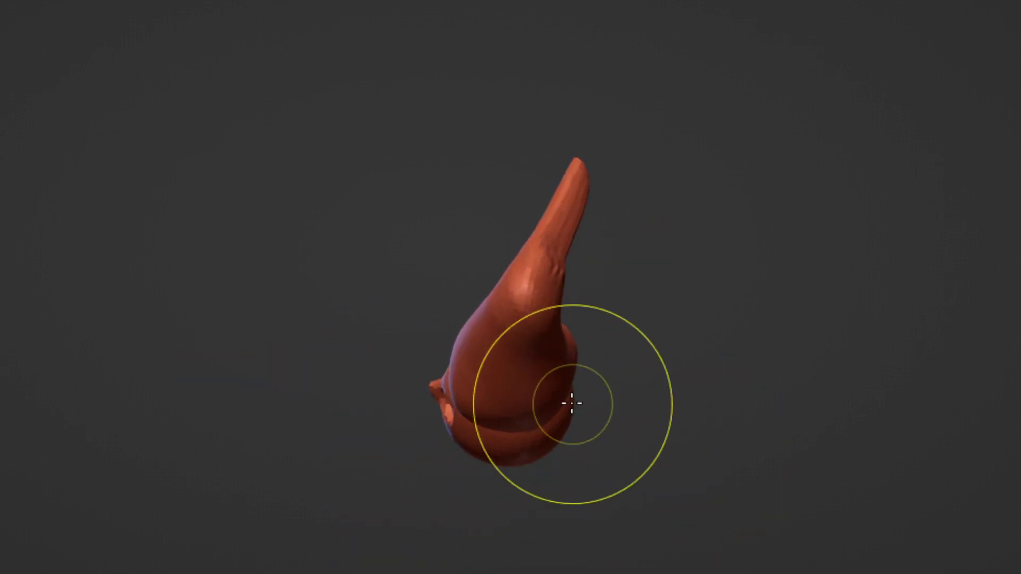
{"action": "key", "text": "KP_1"}
{"action": "key", "text": "ctrl+Tab"}
{"action": "key", "text": "shift+a"}
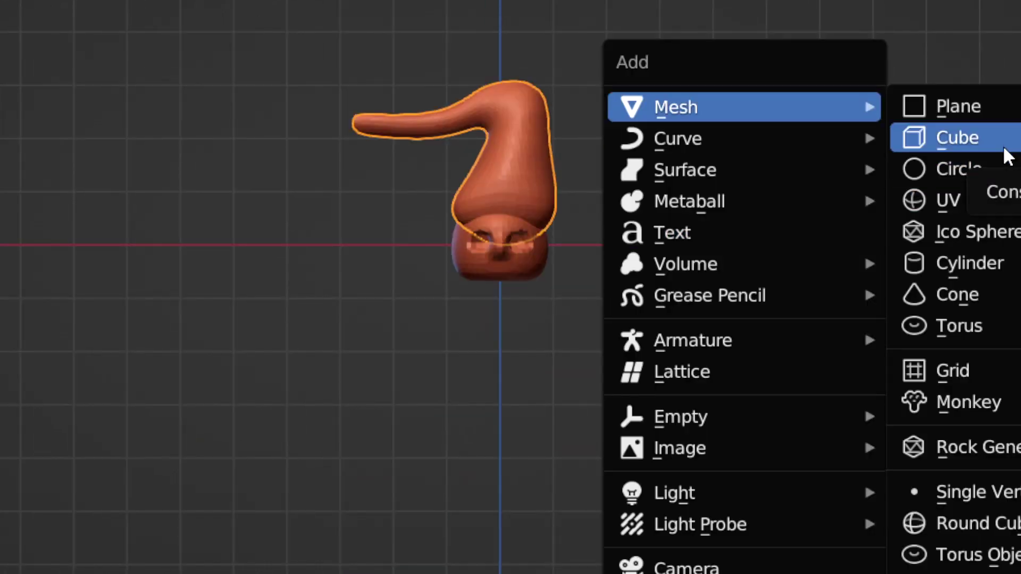
- Add a cube and move it straight down below the head
{"action": "left_click", "coordinate": [1008, 156]}
{"action": "key", "text": "g"}
{"action": "key", "text": "z"}
{"action": "left_click", "coordinate": [718, 326]}
- Add a vertical edge loop to the cube and select its left edge loop in wireframe view
{"action": "key", "text": "Tab"}
{"action": "key", "text": "ctrl+r"}
{"action": "middle_click_drag", "start_coordinate": [540, 303], "coordinate": [528, 310]}
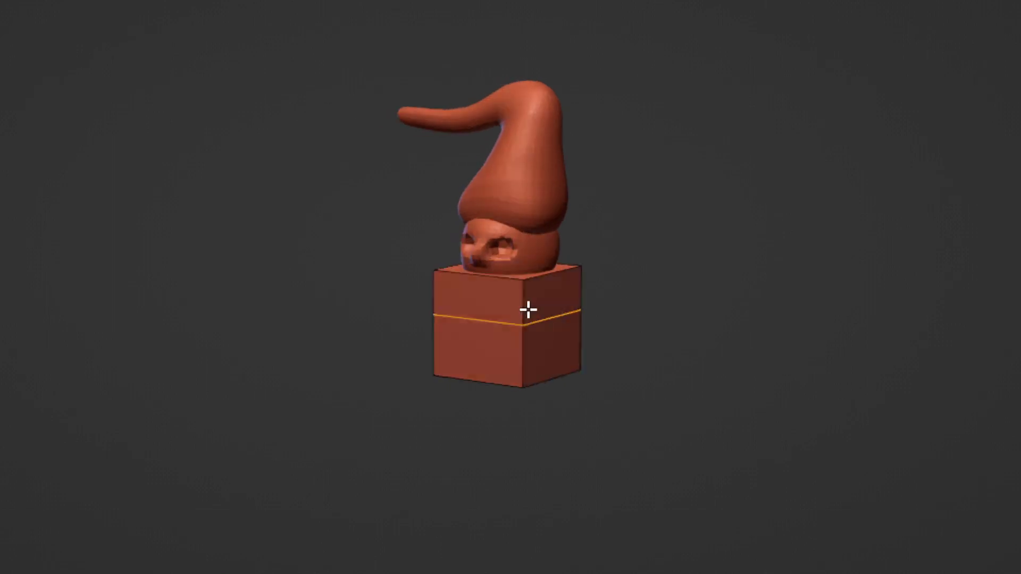
{"action": "left_click", "coordinate": [506, 283]}
{"action": "key", "text": "shift+z"}
{"action": "left_click_drag", "start_coordinate": [271, 231], "coordinate": [467, 476]}
{"action": "left_click_drag", "start_coordinate": [360, 211], "coordinate": [463, 388]}
{"action": "scroll", "coordinate": [457, 247], "scroll_direction": "up", "scroll_amount": 1}
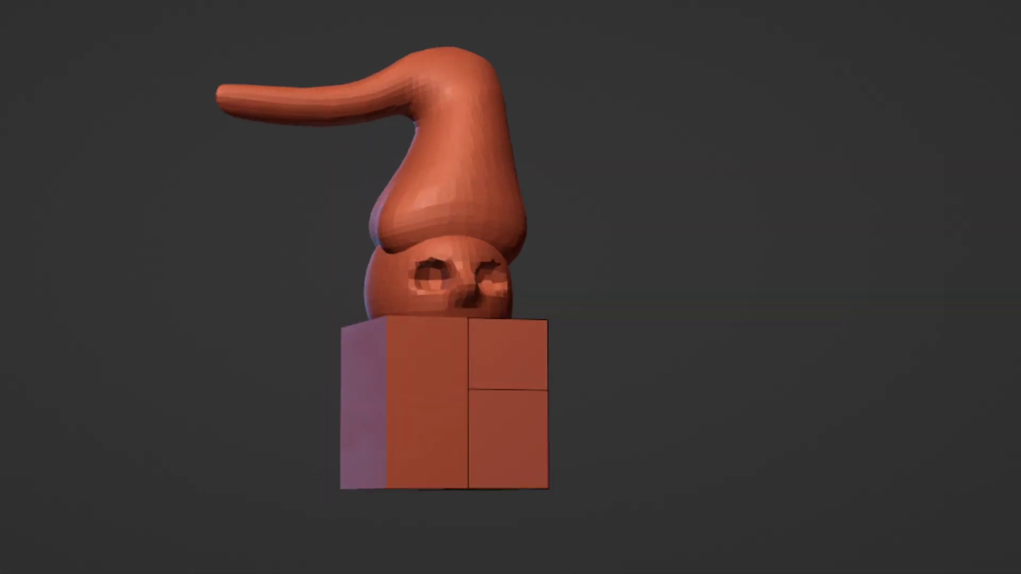
- Taper the block so it narrows toward the bottom, checking it from front and side
{"action": "key", "text": "Tab"}
{"action": "key", "text": "KP_1"}
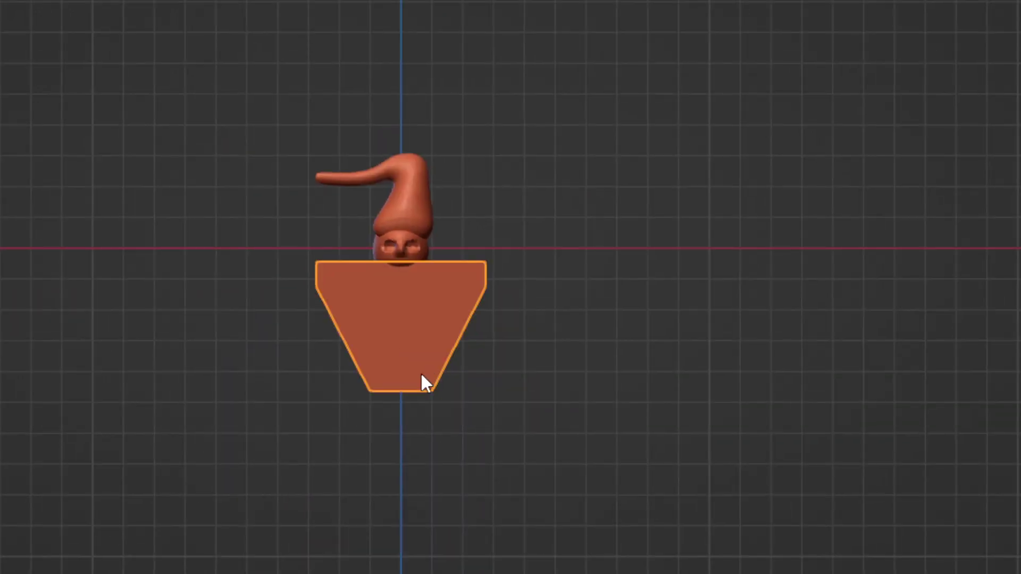
{"action": "key", "text": "g"}
{"action": "mouse_move", "coordinate": [533, 339]}
{"action": "middle_mouse_down"}
{"action": "mouse_move", "coordinate": [410, 266]}
{"action": "mouse_move", "coordinate": [420, 281]}
{"action": "middle_mouse_up"}
{"action": "key", "text": "KP_1"}
{"action": "scroll", "coordinate": [608, 342], "scroll_direction": "up", "scroll_amount": 3}
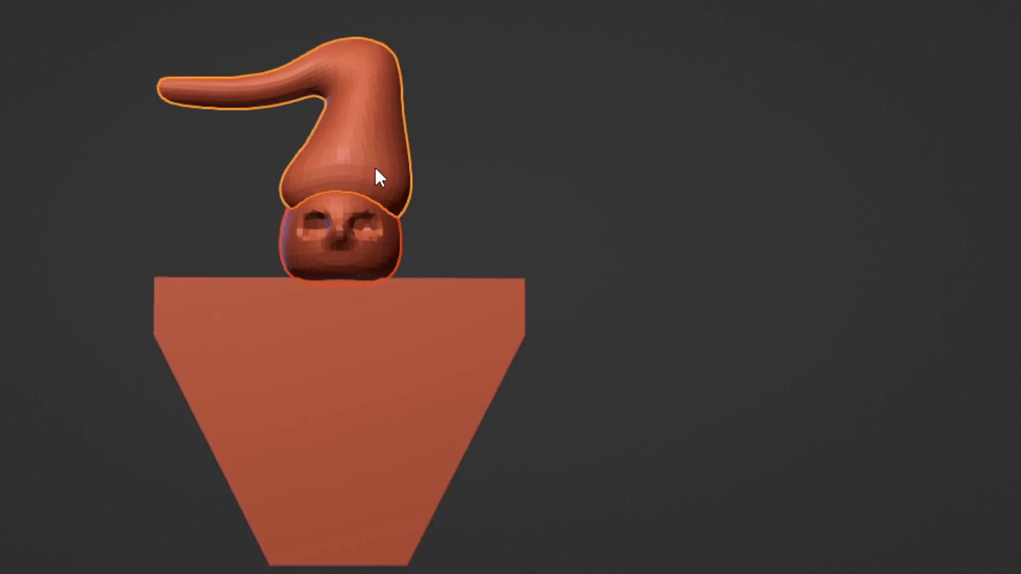
{"action": "key", "text": "ctrl+Tab"}
{"action": "left_click", "coordinate": [372, 426]}
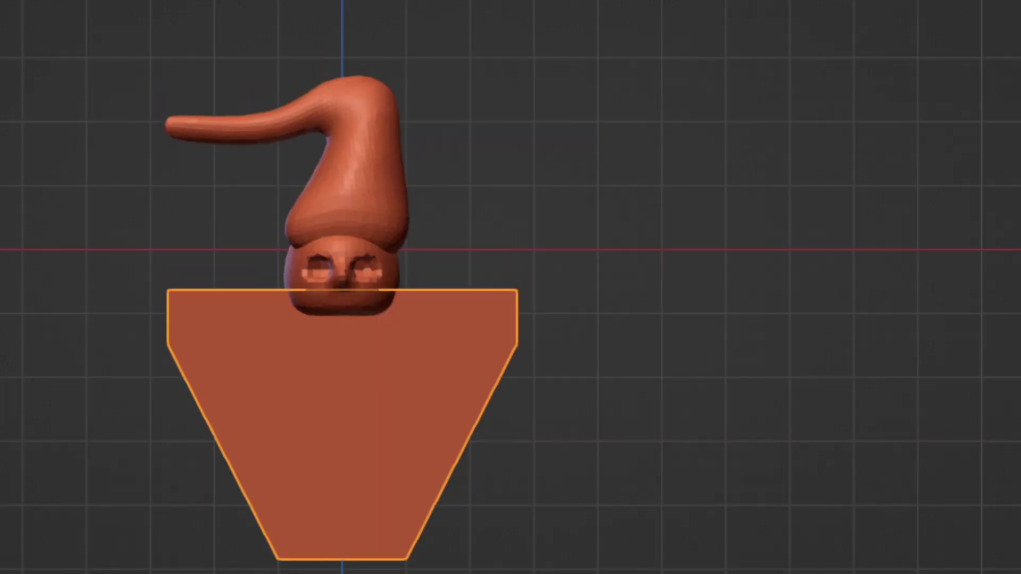
- Apply the body's scale and voxel-remesh it to soften its edges
{"action": "key", "text": "ctrl+Tab"}
{"action": "key", "text": "ctrl+a"}
{"action": "left_click", "coordinate": [545, 360]}
{"action": "key", "text": "ctrl+Tab"}
{"action": "key", "text": "r"}
{"action": "left_click", "coordinate": [722, 509]}
{"action": "middle_click_drag", "start_coordinate": [536, 310], "coordinate": [499, 313]}
{"action": "mouse_move", "coordinate": [430, 365]}
{"action": "middle_mouse_down"}
{"action": "mouse_move", "coordinate": [515, 346]}
{"action": "mouse_move", "coordinate": [490, 334]}
{"action": "mouse_move", "coordinate": [699, 332]}
{"action": "mouse_move", "coordinate": [377, 396]}
{"action": "mouse_move", "coordinate": [476, 212]}
{"action": "middle_mouse_up"}
{"action": "key", "text": "ctrl+Tab"}
{"action": "mouse_move", "coordinate": [490, 310]}
{"action": "middle_mouse_down"}
{"action": "mouse_move", "coordinate": [392, 353]}
{"action": "mouse_move", "coordinate": [816, 381]}
{"action": "mouse_move", "coordinate": [665, 308]}
{"action": "mouse_move", "coordinate": [510, 346]}
{"action": "middle_mouse_up"}
- Add a small UV sphere against the body's upper right corner
{"action": "key", "text": "ctrl+Tab"}
{"action": "left_click", "coordinate": [274, 278]}
{"action": "key", "text": "shift+a"}
{"action": "left_click", "coordinate": [720, 199]}
{"action": "middle_click_drag", "start_coordinate": [960, 248], "coordinate": [796, 321]}
{"action": "key", "text": "KP_1"}
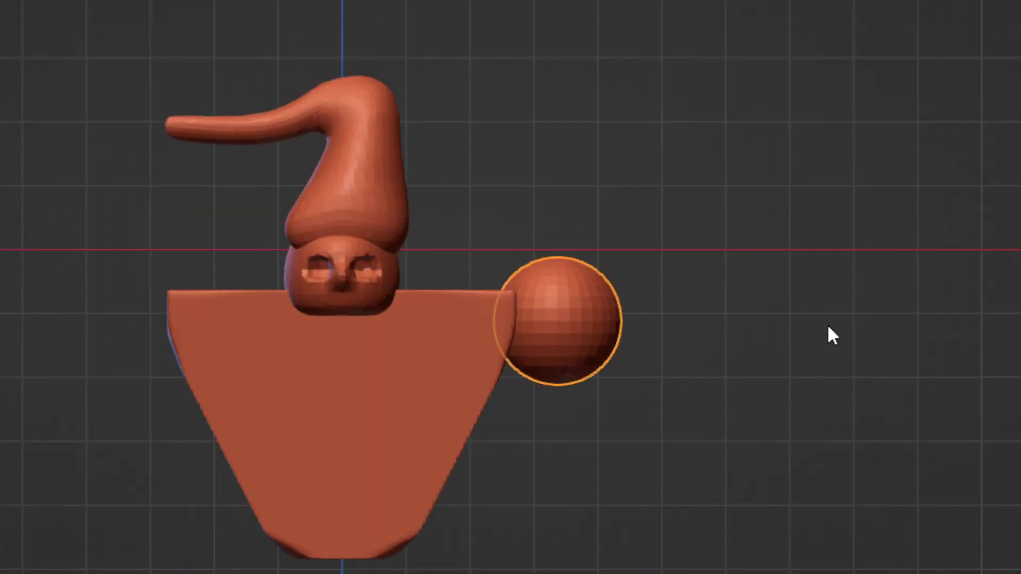
{"action": "key", "text": "s"}
{"action": "middle_click_drag", "start_coordinate": [827, 360], "coordinate": [813, 433], "text": "shift"}
{"action": "key", "text": "g"}
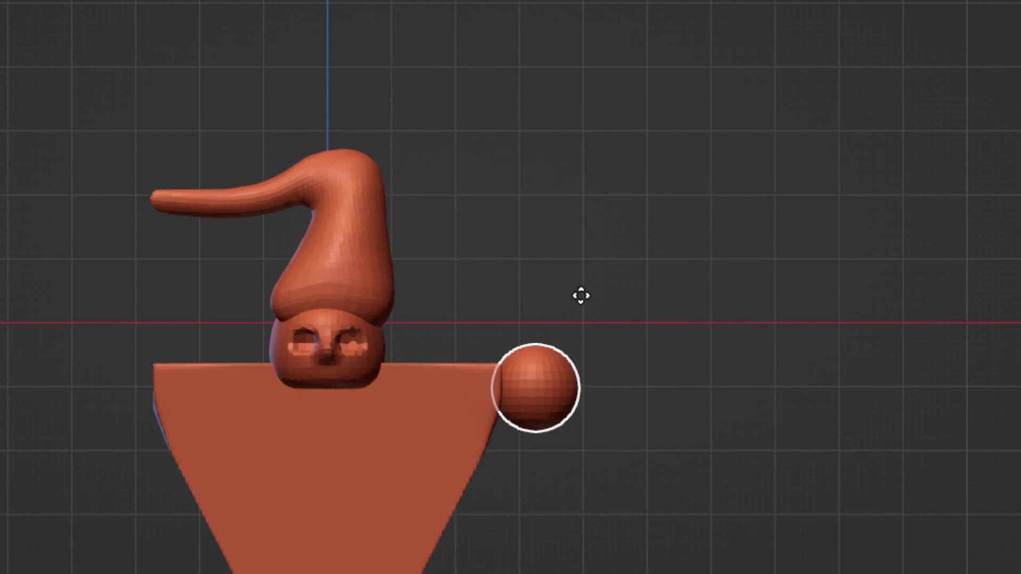
{"action": "middle_click_drag", "start_coordinate": [601, 325], "coordinate": [611, 426]}
{"action": "scroll", "coordinate": [611, 425], "scroll_direction": "up", "scroll_amount": 4}
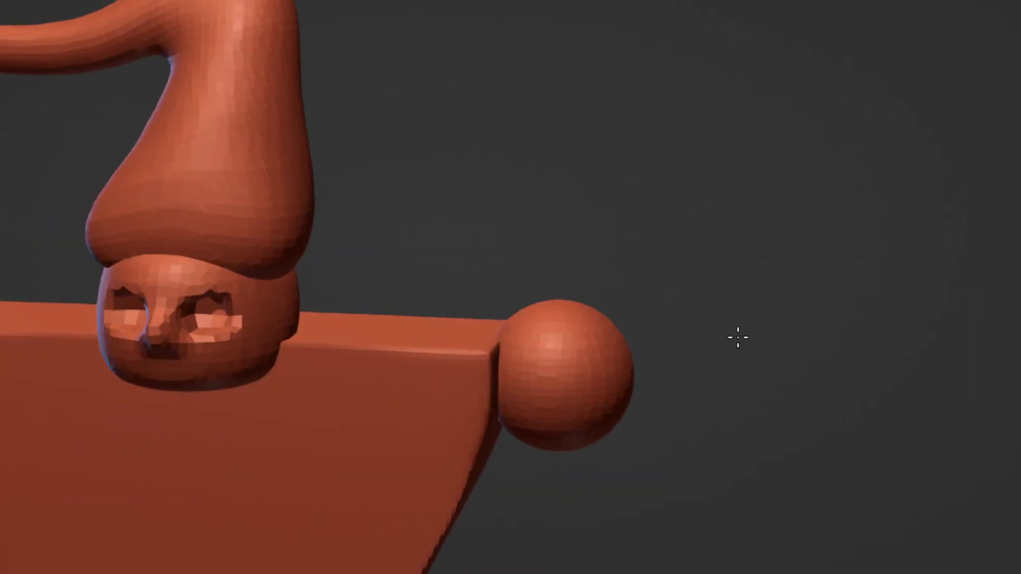
{"action": "key", "text": "ctrl+Tab"}
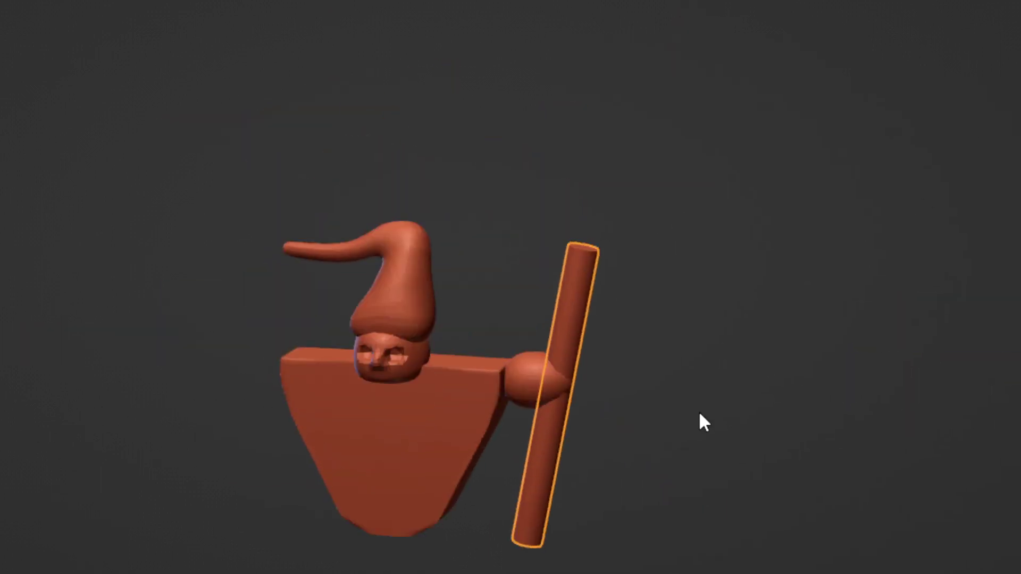
- Select the small sphere where the staff passes through
{"action": "left_click", "coordinate": [632, 421]}
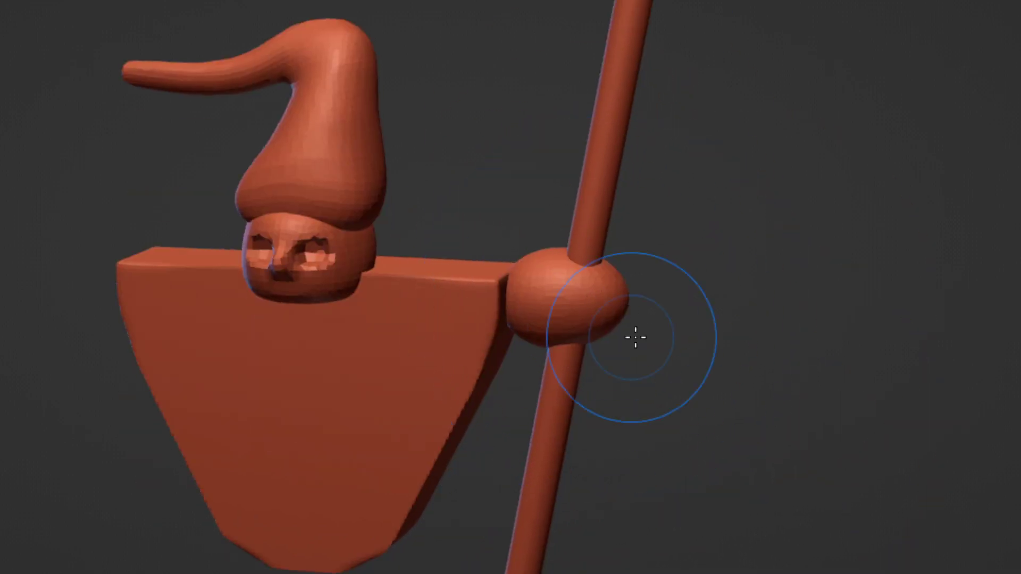
- Centre the view on the small sphere and pull a finger lobe down from it
{"action": "key", "text": "KP_Decimal"}
{"action": "mouse_move", "coordinate": [609, 223]}
{"action": "middle_mouse_down"}
{"action": "mouse_move", "coordinate": [522, 340]}
{"action": "mouse_move", "coordinate": [383, 413]}
{"action": "middle_mouse_up"}
{"action": "left_click_drag", "start_coordinate": [383, 413], "coordinate": [455, 463]}
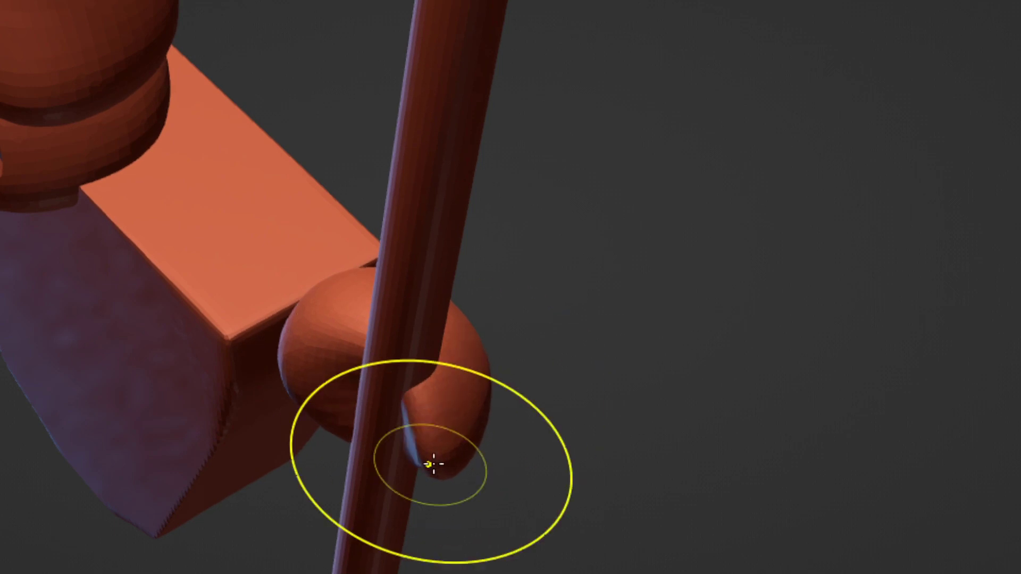
{"action": "middle_click_drag", "start_coordinate": [456, 463], "coordinate": [594, 267]}
{"action": "left_click_drag", "start_coordinate": [594, 266], "coordinate": [584, 410]}
{"action": "mouse_move", "coordinate": [584, 410]}
{"action": "middle_mouse_down"}
{"action": "mouse_move", "coordinate": [729, 453]}
{"action": "mouse_move", "coordinate": [735, 372]}
{"action": "mouse_move", "coordinate": [606, 285]}
{"action": "mouse_move", "coordinate": [541, 339]}
{"action": "middle_mouse_up"}
{"action": "mouse_move", "coordinate": [505, 307]}
{"action": "middle_mouse_down"}
{"action": "mouse_move", "coordinate": [613, 269]}
{"action": "mouse_move", "coordinate": [447, 308]}
{"action": "mouse_move", "coordinate": [381, 209]}
{"action": "mouse_move", "coordinate": [521, 340]}
{"action": "middle_mouse_up"}
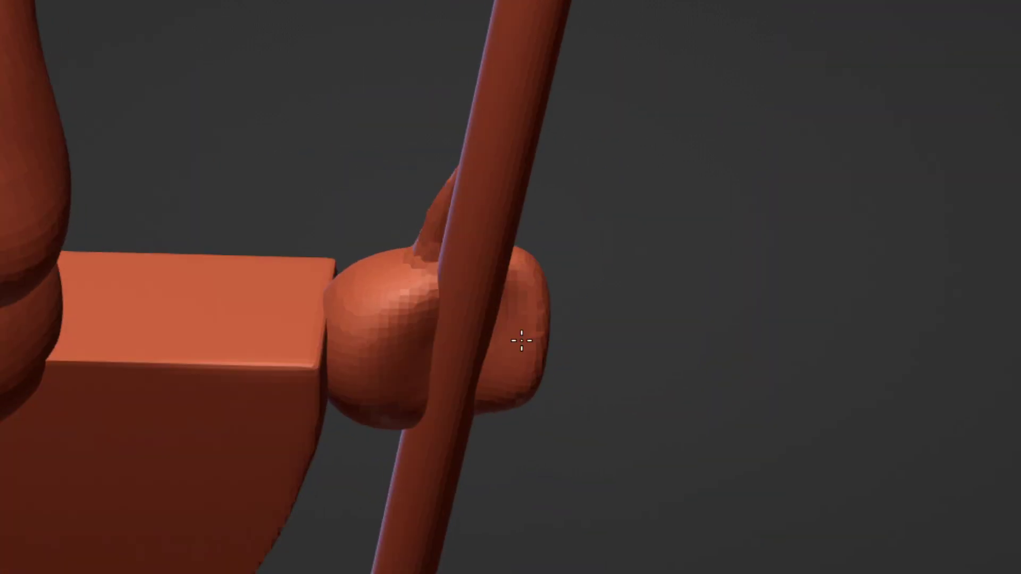
{"action": "middle_click_drag", "start_coordinate": [581, 278], "coordinate": [554, 503]}
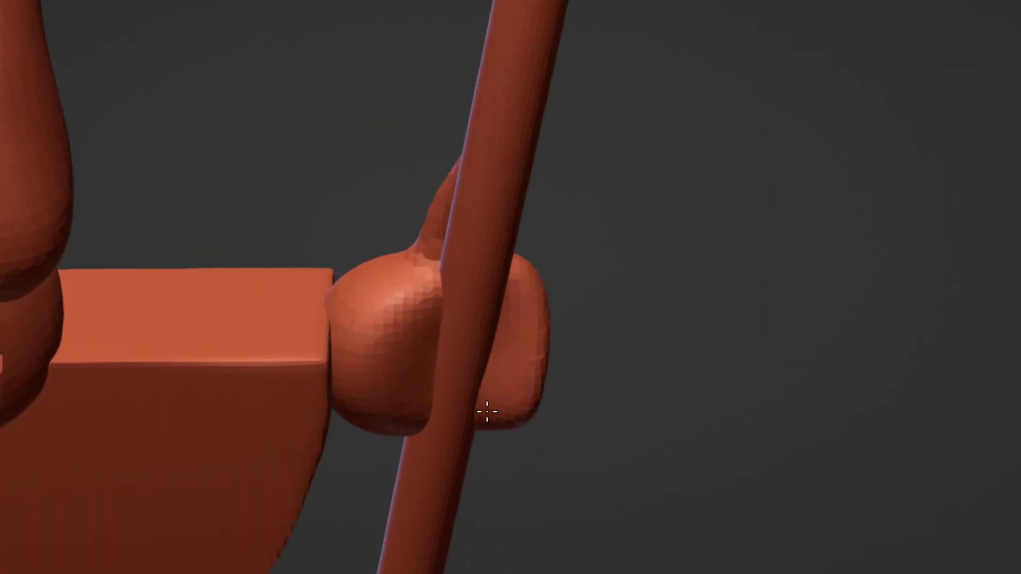
{"action": "mouse_move", "coordinate": [464, 409]}
{"action": "middle_mouse_down"}
{"action": "mouse_move", "coordinate": [518, 406]}
{"action": "mouse_move", "coordinate": [547, 285]}
{"action": "middle_mouse_up"}
{"action": "scroll", "coordinate": [409, 467], "scroll_direction": "up", "scroll_amount": 4}
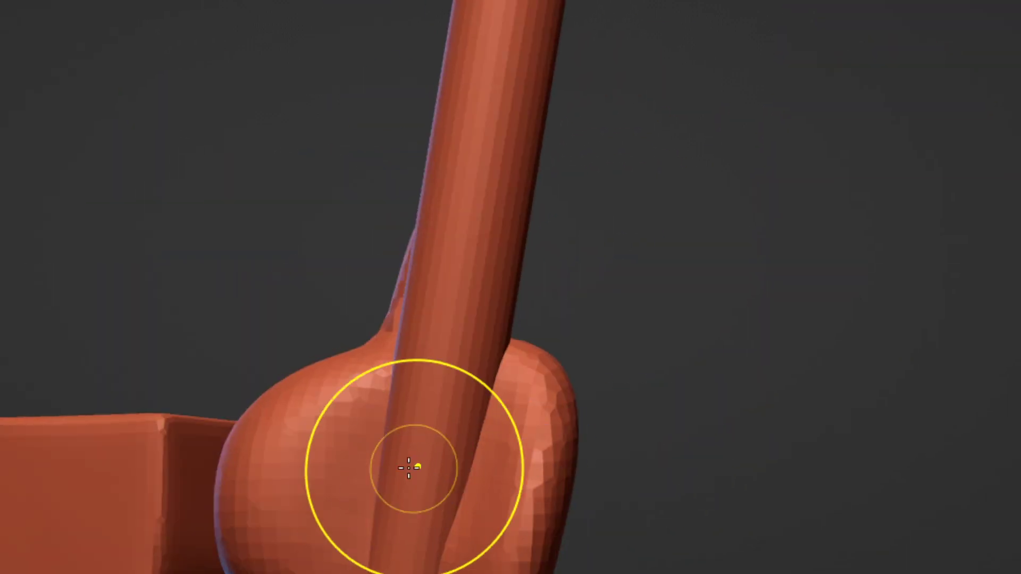
- Press dents into the sphere beside the staff to form the gripping fingers
{"action": "left_click_drag", "start_coordinate": [353, 505], "coordinate": [340, 404]}
{"action": "mouse_move", "coordinate": [467, 445]}
{"action": "middle_mouse_down"}
{"action": "mouse_move", "coordinate": [549, 413]}
{"action": "mouse_move", "coordinate": [578, 360]}
{"action": "mouse_move", "coordinate": [531, 398]}
{"action": "mouse_move", "coordinate": [561, 340]}
{"action": "mouse_move", "coordinate": [463, 389]}
{"action": "middle_mouse_up"}
{"action": "mouse_move", "coordinate": [600, 419]}
{"action": "middle_mouse_down"}
{"action": "mouse_move", "coordinate": [665, 375]}
{"action": "mouse_move", "coordinate": [662, 449]}
{"action": "middle_mouse_up"}
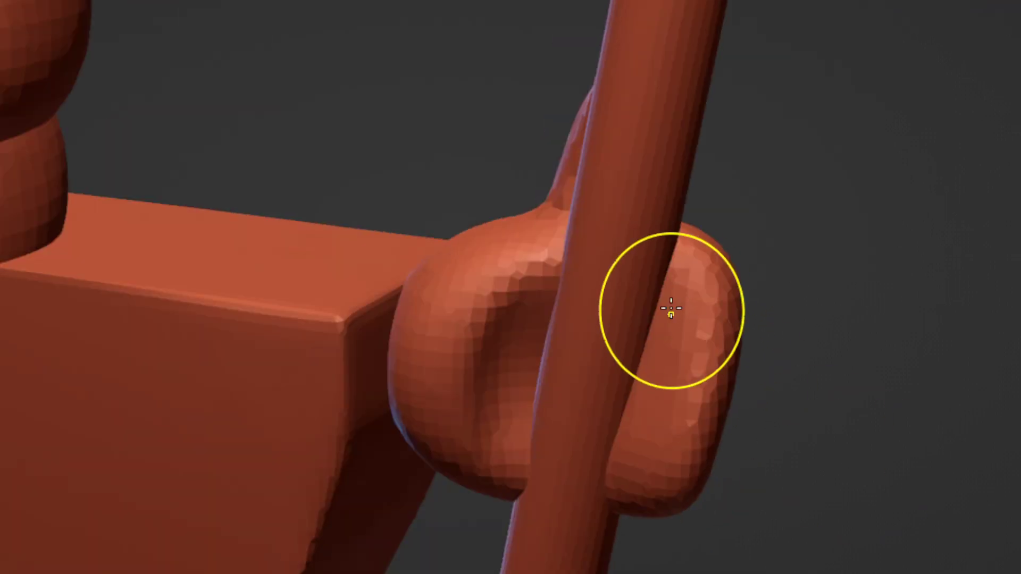
{"action": "mouse_move", "coordinate": [668, 319]}
{"action": "middle_mouse_down"}
{"action": "mouse_move", "coordinate": [614, 447]}
{"action": "mouse_move", "coordinate": [554, 433]}
{"action": "mouse_move", "coordinate": [751, 330]}
{"action": "mouse_move", "coordinate": [695, 303]}
{"action": "mouse_move", "coordinate": [660, 360]}
{"action": "mouse_move", "coordinate": [583, 292]}
{"action": "mouse_move", "coordinate": [663, 203]}
{"action": "mouse_move", "coordinate": [667, 452]}
{"action": "middle_mouse_up"}
{"action": "mouse_move", "coordinate": [676, 287]}
{"action": "middle_mouse_down"}
{"action": "mouse_move", "coordinate": [723, 210]}
{"action": "mouse_move", "coordinate": [674, 465]}
{"action": "mouse_move", "coordinate": [577, 496]}
{"action": "mouse_move", "coordinate": [599, 397]}
{"action": "middle_mouse_up"}
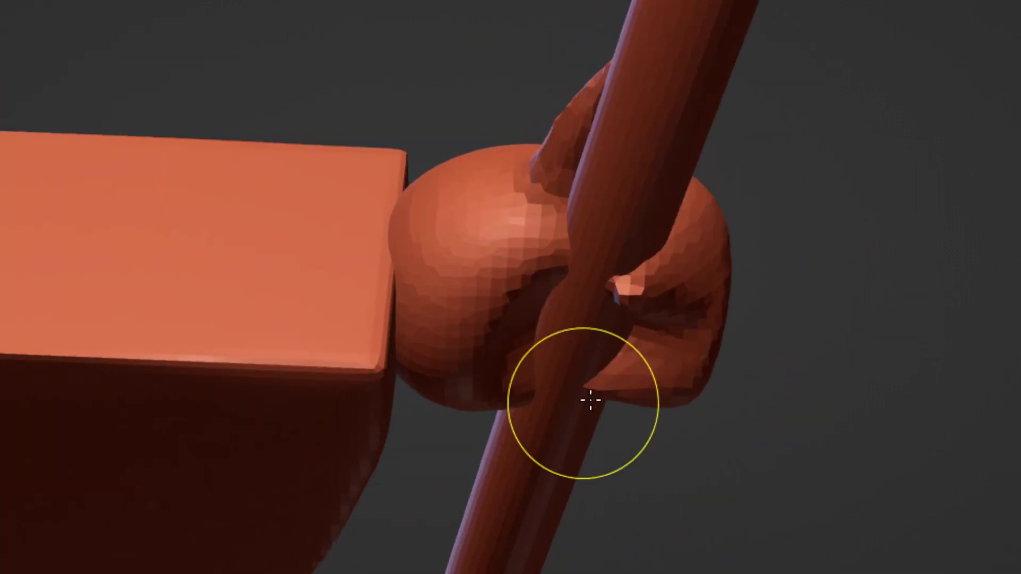
{"action": "mouse_move", "coordinate": [627, 340]}
{"action": "middle_mouse_down"}
{"action": "mouse_move", "coordinate": [571, 237]}
{"action": "mouse_move", "coordinate": [642, 388]}
{"action": "middle_mouse_up"}
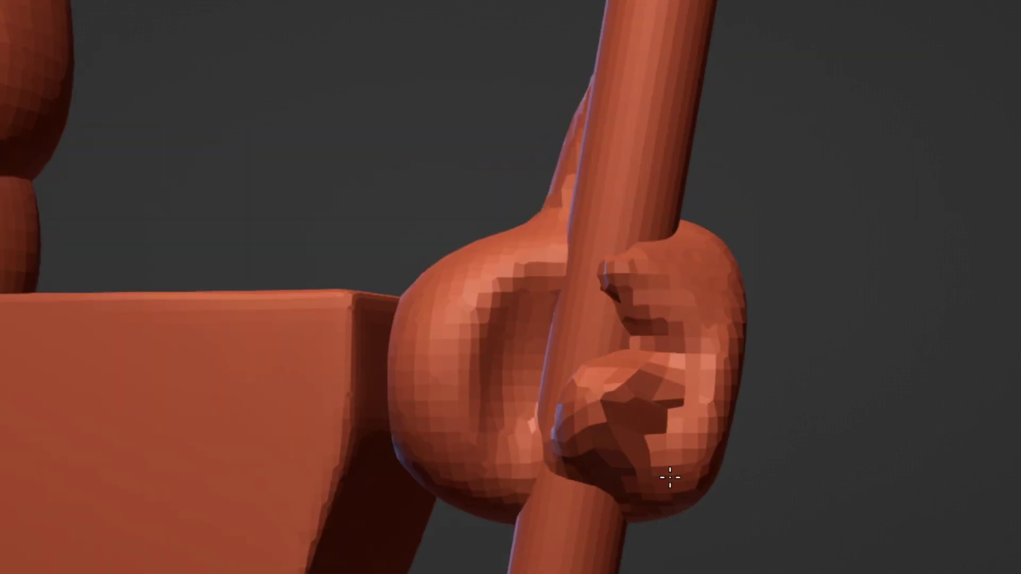
{"action": "middle_click_drag", "start_coordinate": [589, 414], "coordinate": [592, 410]}
- Inspect the hand gripping the staff from several angles, then view the whole figure
{"action": "mouse_move", "coordinate": [544, 465]}
{"action": "middle_mouse_down"}
{"action": "mouse_move", "coordinate": [661, 353]}
{"action": "mouse_move", "coordinate": [725, 319]}
{"action": "middle_mouse_up"}
{"action": "mouse_move", "coordinate": [675, 255]}
{"action": "middle_mouse_down"}
{"action": "mouse_move", "coordinate": [483, 186]}
{"action": "mouse_move", "coordinate": [399, 449]}
{"action": "middle_mouse_up"}
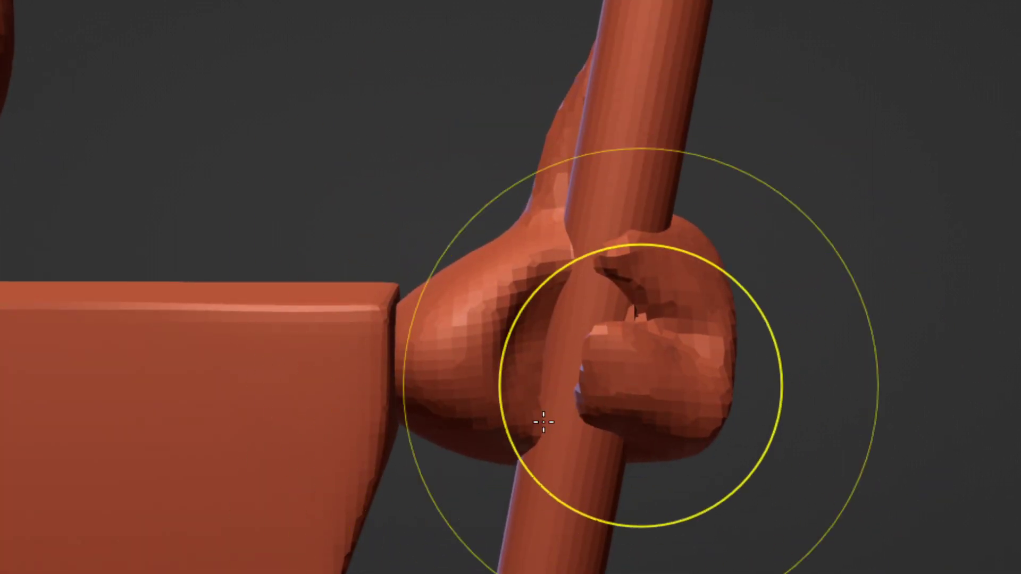
{"action": "mouse_move", "coordinate": [775, 319]}
{"action": "middle_mouse_down"}
{"action": "mouse_move", "coordinate": [825, 269]}
{"action": "mouse_move", "coordinate": [700, 233]}
{"action": "middle_mouse_up"}
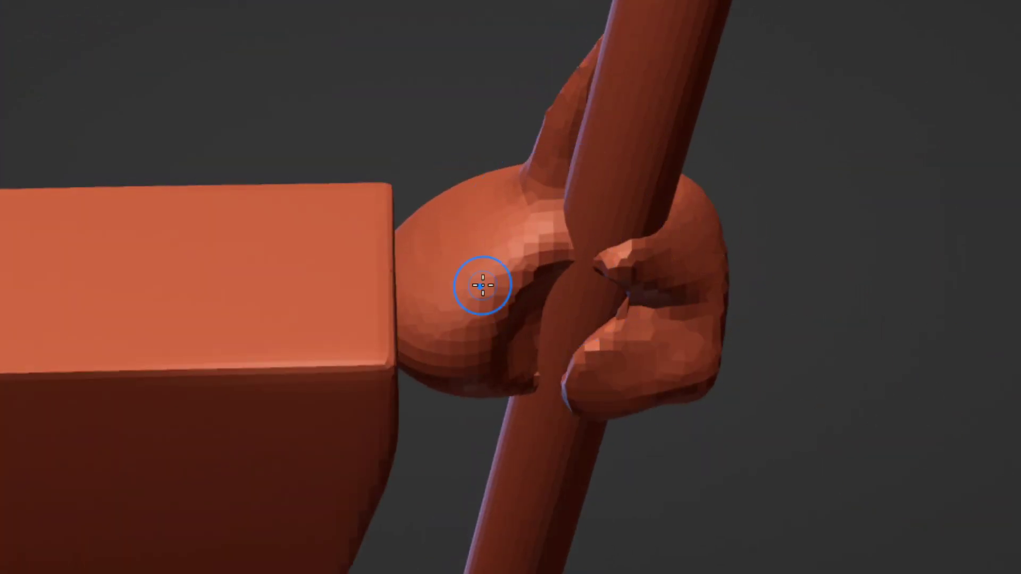
{"action": "mouse_move", "coordinate": [539, 286]}
{"action": "middle_mouse_down"}
{"action": "mouse_move", "coordinate": [528, 387]}
{"action": "mouse_move", "coordinate": [601, 276]}
{"action": "mouse_move", "coordinate": [645, 235]}
{"action": "mouse_move", "coordinate": [579, 412]}
{"action": "mouse_move", "coordinate": [665, 269]}
{"action": "mouse_move", "coordinate": [611, 416]}
{"action": "mouse_move", "coordinate": [590, 348]}
{"action": "middle_mouse_up"}
{"action": "mouse_move", "coordinate": [572, 291]}
{"action": "middle_mouse_down"}
{"action": "mouse_move", "coordinate": [767, 474]}
{"action": "mouse_move", "coordinate": [678, 332]}
{"action": "middle_mouse_up"}
{"action": "mouse_move", "coordinate": [589, 351]}
{"action": "middle_mouse_down"}
{"action": "mouse_move", "coordinate": [713, 307]}
{"action": "mouse_move", "coordinate": [654, 394]}
{"action": "mouse_move", "coordinate": [590, 258]}
{"action": "middle_mouse_up"}
{"action": "middle_click_drag", "start_coordinate": [753, 374], "coordinate": [790, 442]}
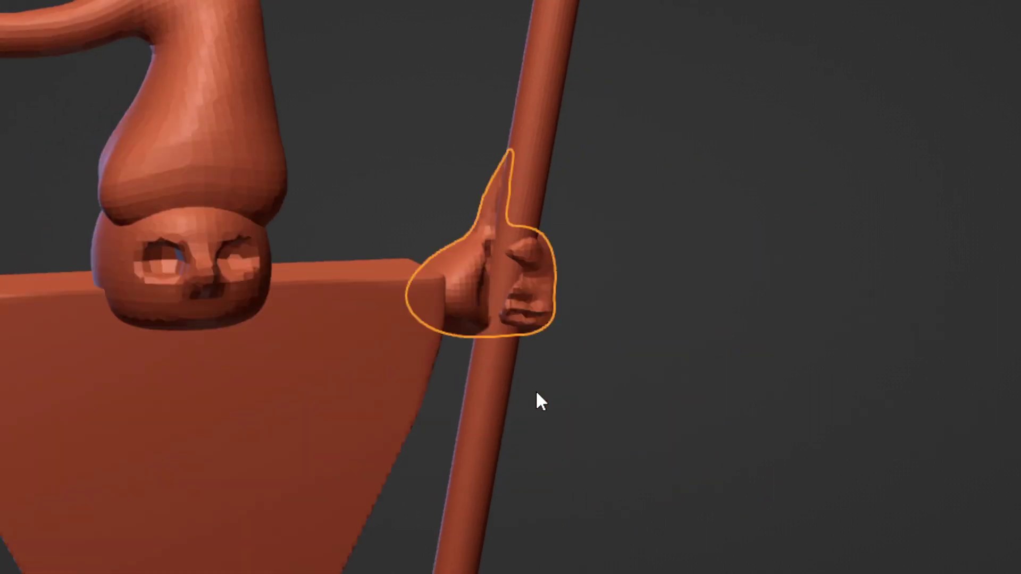
{"action": "middle_click_drag", "start_coordinate": [536, 401], "coordinate": [570, 437]}
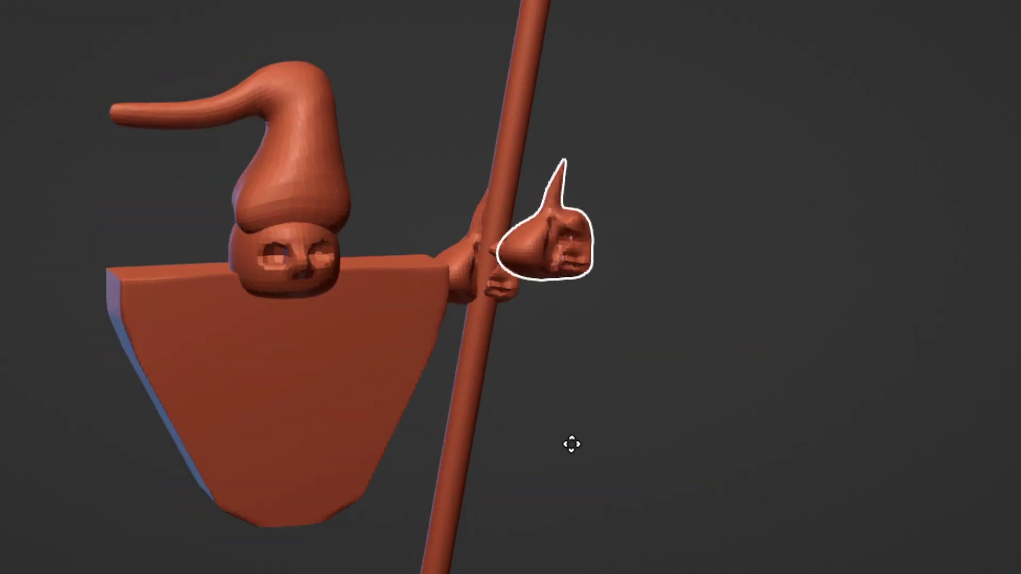
- Add a UV sphere at the body's left edge for the second hand
{"action": "key", "text": "shift+a"}
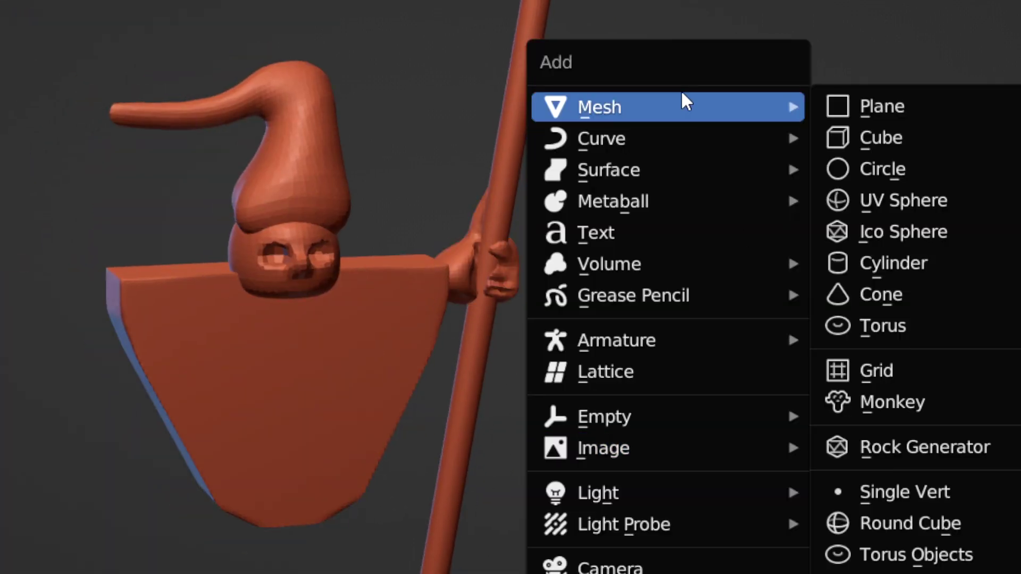
{"action": "left_click", "coordinate": [928, 199]}
{"action": "key", "text": "g"}
{"action": "left_click", "coordinate": [702, 266]}
{"action": "mouse_move", "coordinate": [483, 295]}
{"action": "middle_mouse_down"}
{"action": "mouse_move", "coordinate": [319, 365]}
{"action": "mouse_move", "coordinate": [721, 549]}
{"action": "mouse_move", "coordinate": [642, 332]}
{"action": "middle_mouse_up"}
{"action": "key", "text": "ctrl+Tab"}
- Pull the left sphere out into an elongated hand shape
{"action": "mouse_move", "coordinate": [779, 349]}
{"action": "middle_mouse_down"}
{"action": "mouse_move", "coordinate": [645, 353]}
{"action": "mouse_move", "coordinate": [585, 415]}
{"action": "mouse_move", "coordinate": [315, 380]}
{"action": "middle_mouse_up"}
{"action": "mouse_move", "coordinate": [237, 382]}
{"action": "middle_mouse_down"}
{"action": "mouse_move", "coordinate": [918, 430]}
{"action": "mouse_move", "coordinate": [622, 369]}
{"action": "mouse_move", "coordinate": [590, 438]}
{"action": "mouse_move", "coordinate": [393, 485]}
{"action": "mouse_move", "coordinate": [400, 285]}
{"action": "middle_mouse_up"}
{"action": "key", "text": "ctrl+z"}
{"action": "key", "text": "ctrl+z"}
{"action": "left_click_drag", "start_coordinate": [267, 362], "coordinate": [261, 370]}
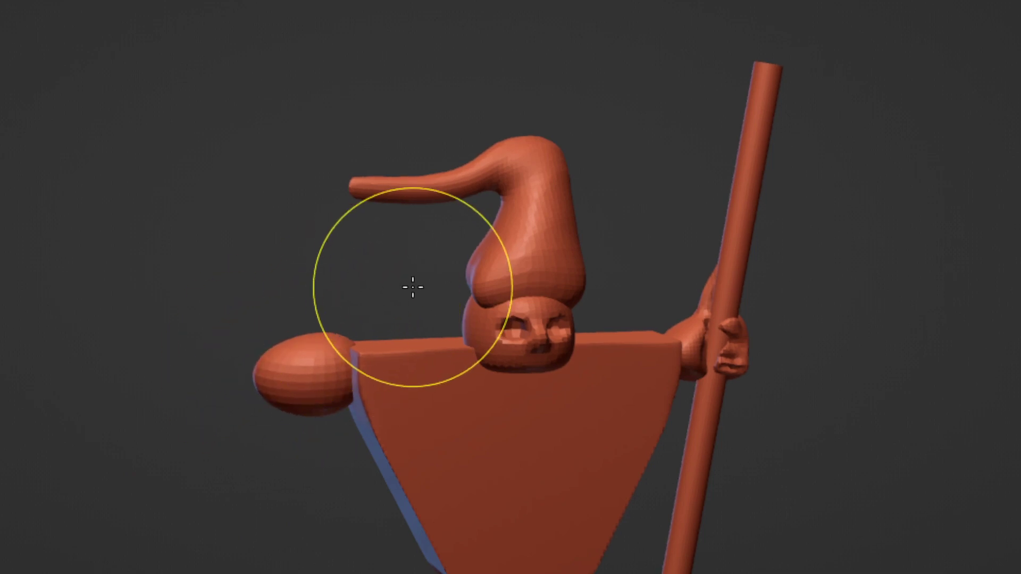
{"action": "key", "text": "ctrl+Tab"}
{"action": "key", "text": "4"}
- Inspect the new hand and its spikes from the front and up close
{"action": "mouse_move", "coordinate": [372, 409]}
{"action": "middle_mouse_down"}
{"action": "mouse_move", "coordinate": [422, 401]}
{"action": "mouse_move", "coordinate": [339, 461]}
{"action": "middle_mouse_up"}
{"action": "mouse_move", "coordinate": [294, 435]}
{"action": "middle_mouse_down"}
{"action": "mouse_move", "coordinate": [697, 547]}
{"action": "mouse_move", "coordinate": [547, 433]}
{"action": "mouse_move", "coordinate": [473, 304]}
{"action": "middle_mouse_up"}
{"action": "key", "text": "KP_1"}
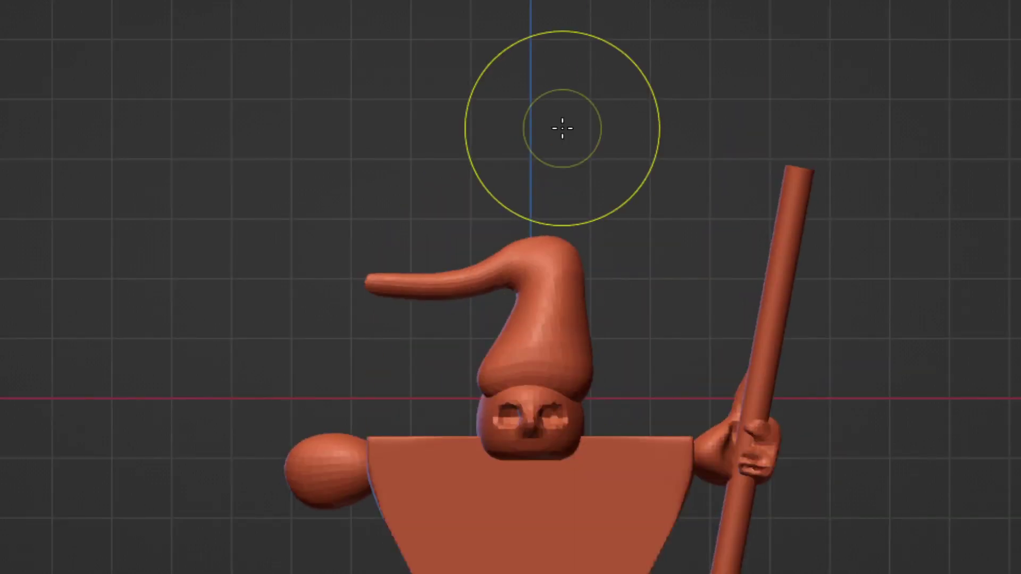
{"action": "scroll", "coordinate": [365, 240], "scroll_direction": "up", "scroll_amount": 3}
{"action": "middle_click_drag", "start_coordinate": [365, 239], "coordinate": [319, 405]}
{"action": "scroll", "coordinate": [319, 405], "scroll_direction": "up", "scroll_amount": 3}
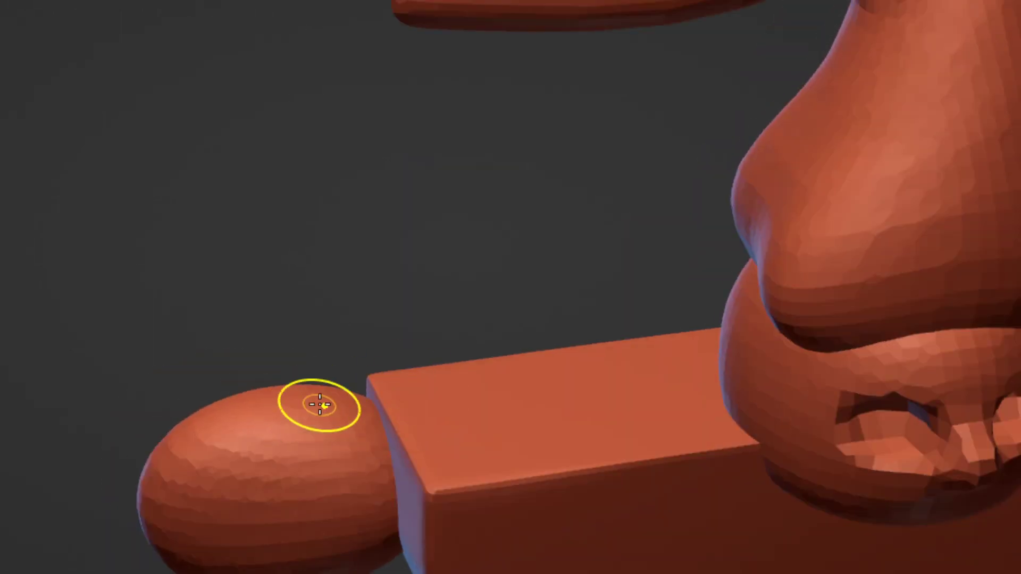
{"action": "mouse_move", "coordinate": [292, 305]}
{"action": "middle_mouse_down"}
{"action": "mouse_move", "coordinate": [510, 310]}
{"action": "mouse_move", "coordinate": [493, 417]}
{"action": "mouse_move", "coordinate": [713, 282]}
{"action": "mouse_move", "coordinate": [604, 145]}
{"action": "middle_mouse_up"}
{"action": "key", "text": "KP_1"}
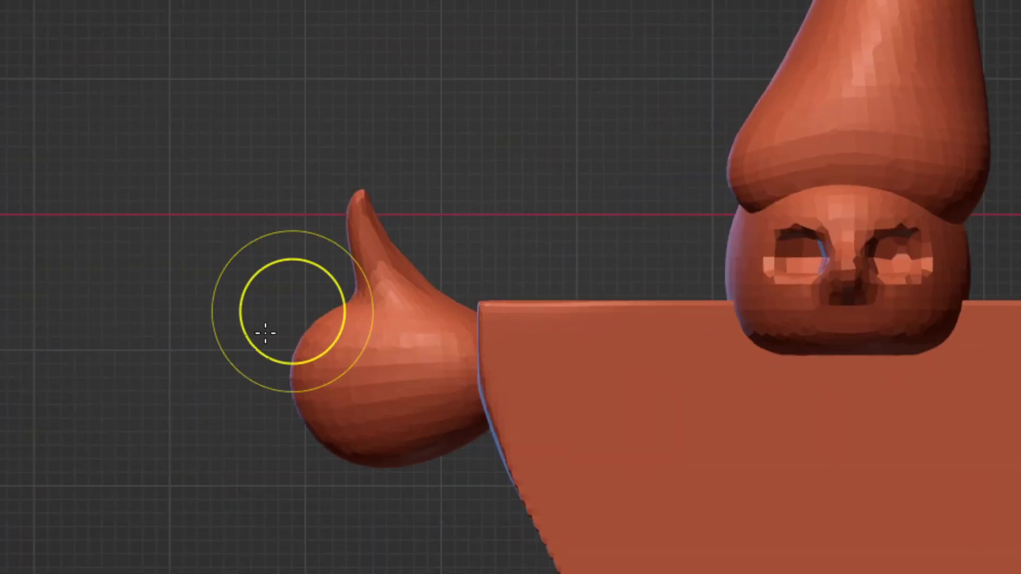
- Push the lower spike back into the sphere to clean up the fingers
{"action": "mouse_move", "coordinate": [388, 436]}
{"action": "middle_mouse_down"}
{"action": "mouse_move", "coordinate": [608, 307]}
{"action": "mouse_move", "coordinate": [620, 384]}
{"action": "middle_mouse_up"}
{"action": "left_click_drag", "start_coordinate": [760, 411], "coordinate": [633, 387]}
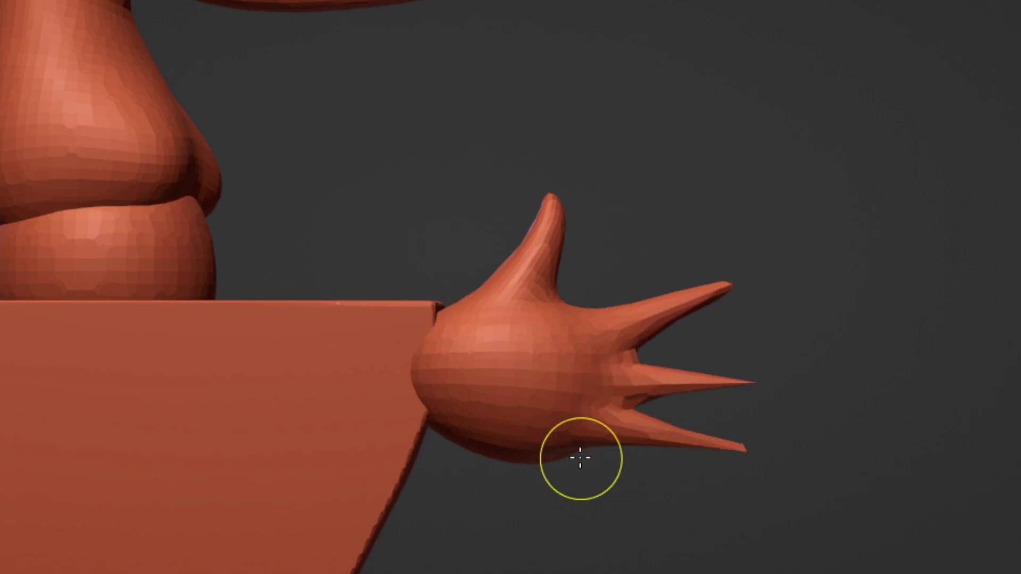
{"action": "key", "text": "KP_1"}
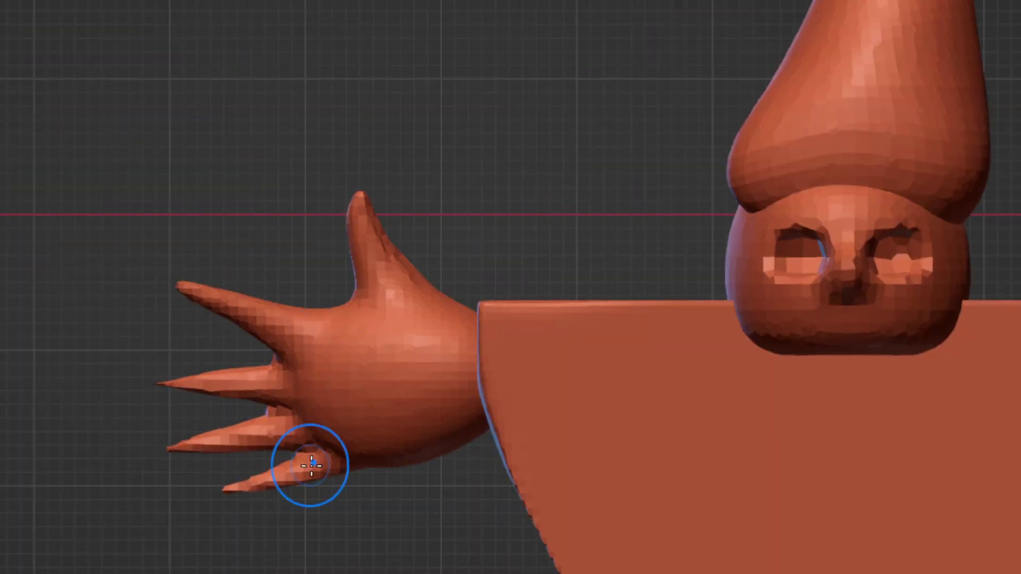
{"action": "mouse_move", "coordinate": [281, 347]}
{"action": "middle_mouse_down"}
{"action": "mouse_move", "coordinate": [178, 289]}
{"action": "mouse_move", "coordinate": [528, 468]}
{"action": "mouse_move", "coordinate": [847, 331]}
{"action": "mouse_move", "coordinate": [882, 420]}
{"action": "mouse_move", "coordinate": [725, 416]}
{"action": "mouse_move", "coordinate": [515, 494]}
{"action": "middle_mouse_up"}
{"action": "mouse_move", "coordinate": [300, 420]}
{"action": "middle_mouse_down"}
{"action": "mouse_move", "coordinate": [239, 417]}
{"action": "mouse_move", "coordinate": [456, 452]}
{"action": "middle_mouse_up"}
{"action": "key", "text": "KP_1"}
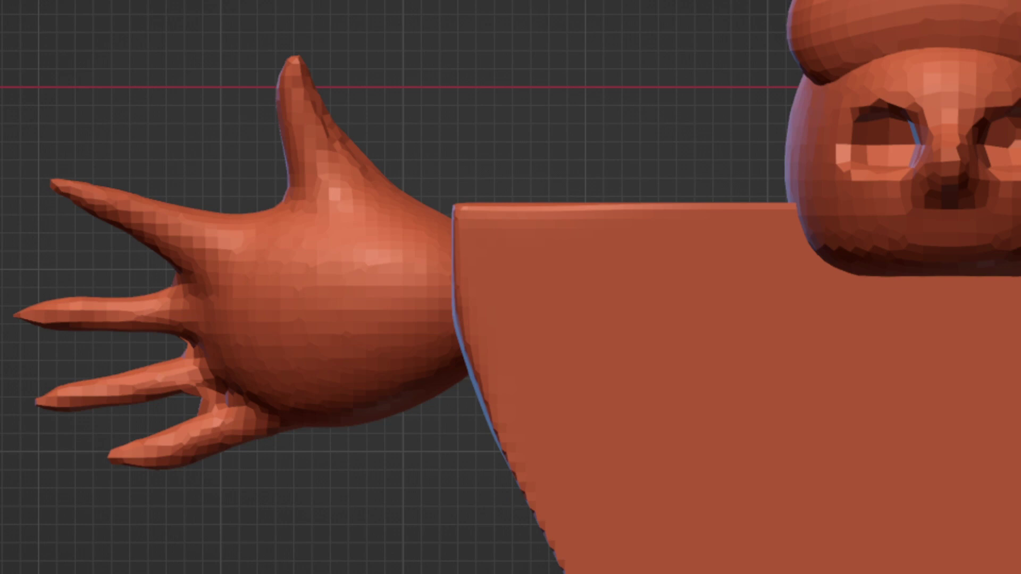
- Sculpt dents and ridges into the palm, then view the character through the camera
{"action": "mouse_move", "coordinate": [487, 367]}
{"action": "middle_mouse_down"}
{"action": "mouse_move", "coordinate": [597, 482]}
{"action": "mouse_move", "coordinate": [465, 374]}
{"action": "middle_mouse_up"}
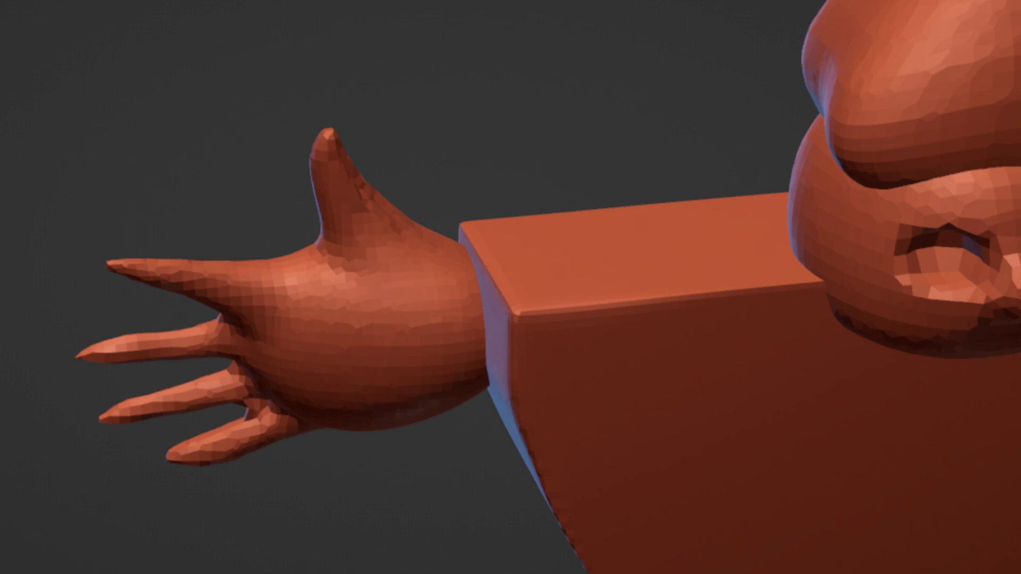
{"action": "middle_click_drag", "start_coordinate": [462, 277], "coordinate": [474, 269]}
{"action": "left_click_drag", "start_coordinate": [388, 323], "coordinate": [402, 375]}
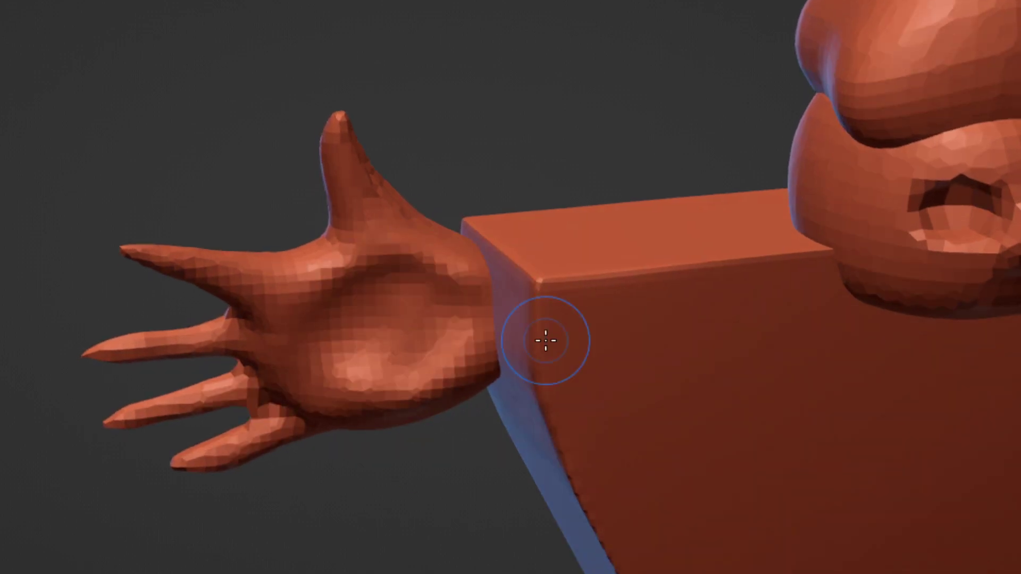
{"action": "middle_click_drag", "start_coordinate": [545, 340], "coordinate": [679, 235]}
{"action": "middle_click_drag", "start_coordinate": [789, 367], "coordinate": [483, 371]}
{"action": "key", "text": "KP_0"}
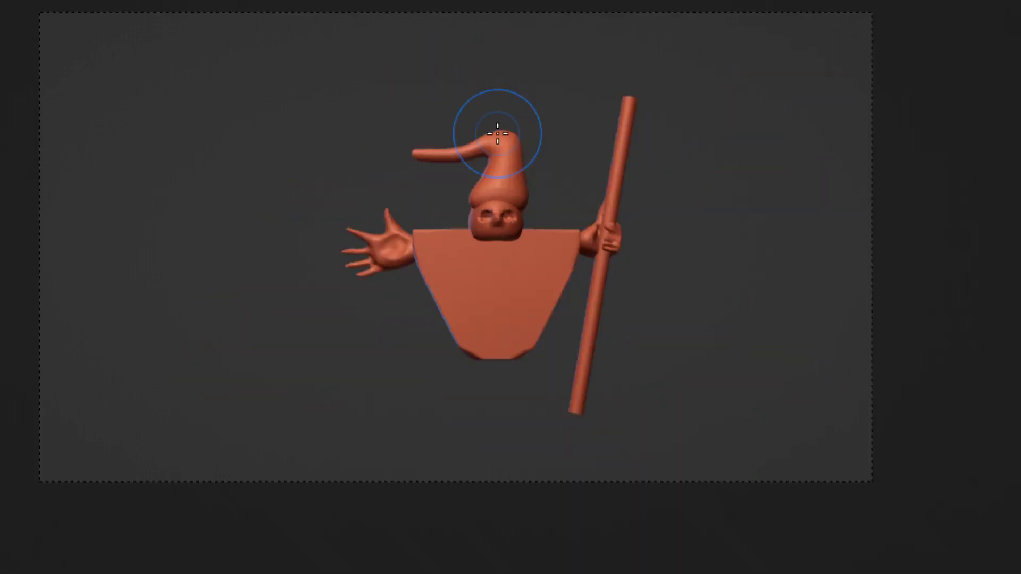
- Select the staff and add a UV sphere at its tip
{"action": "middle_click_drag", "start_coordinate": [495, 125], "coordinate": [436, 244], "text": "shift"}
{"action": "scroll", "coordinate": [456, 248], "scroll_direction": "up", "scroll_amount": 3}
{"action": "left_click", "coordinate": [240, 324]}
{"action": "left_click", "coordinate": [625, 398]}
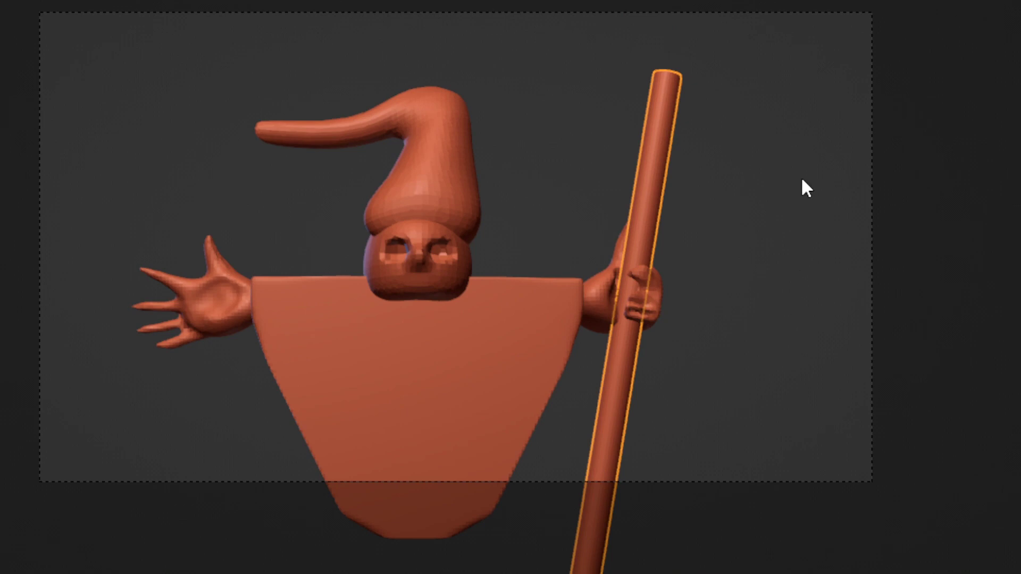
{"action": "key", "text": "shift+a"}
{"action": "left_click", "coordinate": [707, 200]}
- Scale the sphere, remesh it finer, and sculpt it into a teardrop head looping the tip
{"action": "mouse_move", "coordinate": [706, 200]}
{"action": "middle_mouse_down"}
{"action": "mouse_move", "coordinate": [715, 105]}
{"action": "mouse_move", "coordinate": [520, 119]}
{"action": "middle_mouse_up"}
{"action": "scroll", "coordinate": [519, 119], "scroll_direction": "up", "scroll_amount": 5}
{"action": "key", "text": "s"}
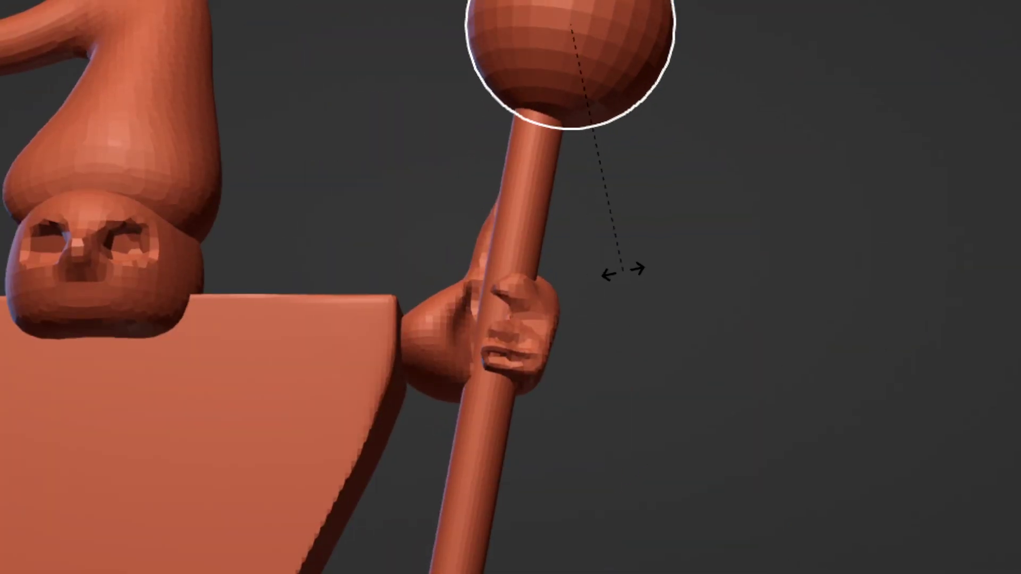
{"action": "left_click", "coordinate": [623, 271]}
{"action": "scroll", "coordinate": [707, 321], "scroll_direction": "down", "scroll_amount": 2}
{"action": "middle_click_drag", "start_coordinate": [707, 321], "coordinate": [715, 171]}
{"action": "scroll", "coordinate": [614, 338], "scroll_direction": "up", "scroll_amount": 2}
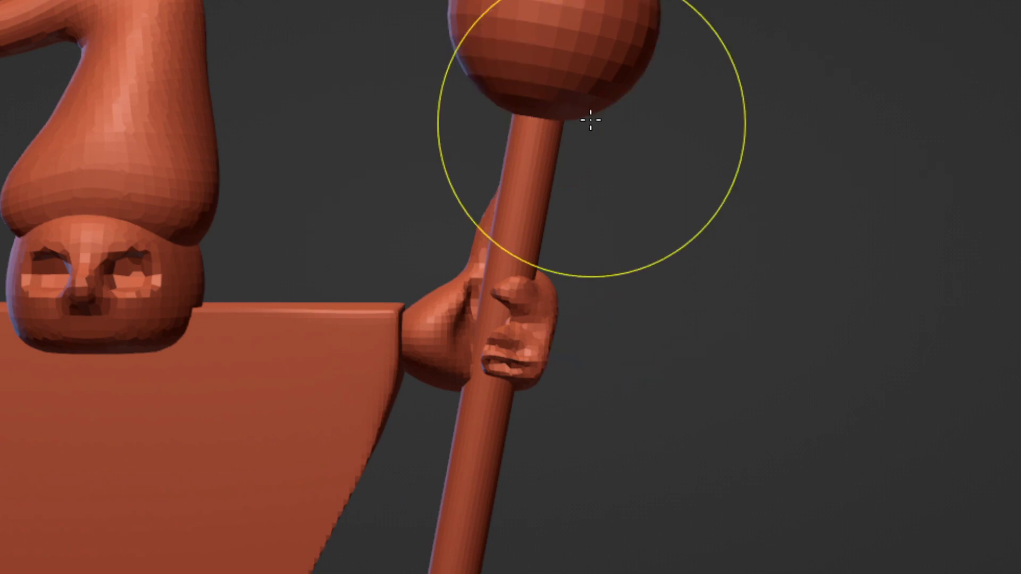
{"action": "middle_click_drag", "start_coordinate": [590, 121], "coordinate": [658, 193]}
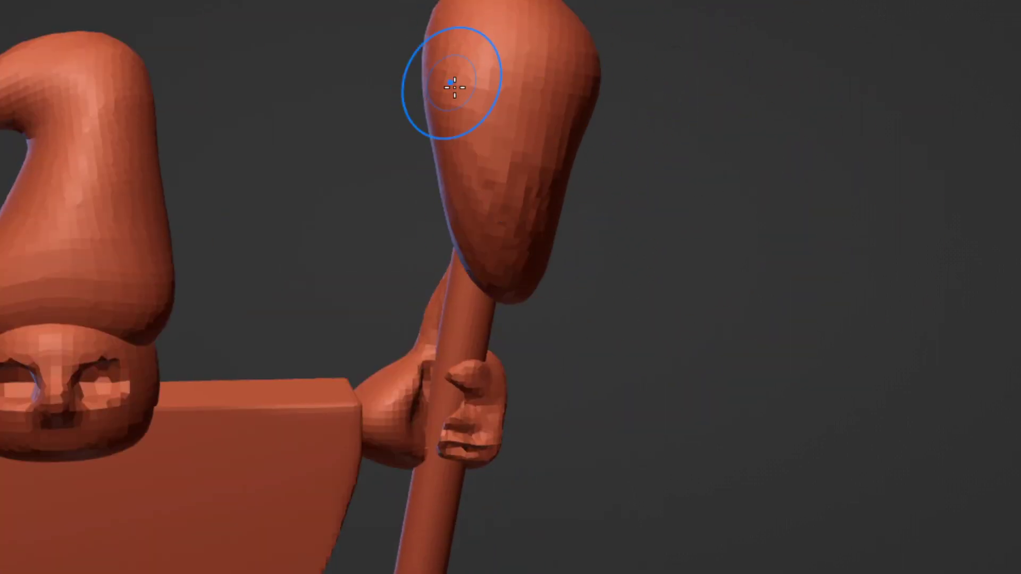
{"action": "key", "text": "ctrl+r"}
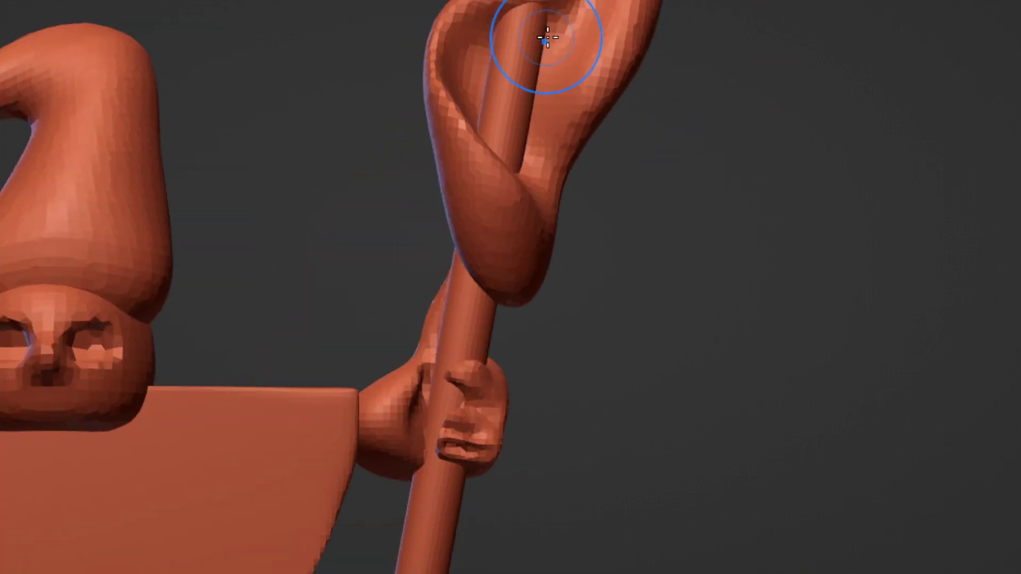
{"action": "left_click_drag", "start_coordinate": [547, 38], "coordinate": [580, 34]}
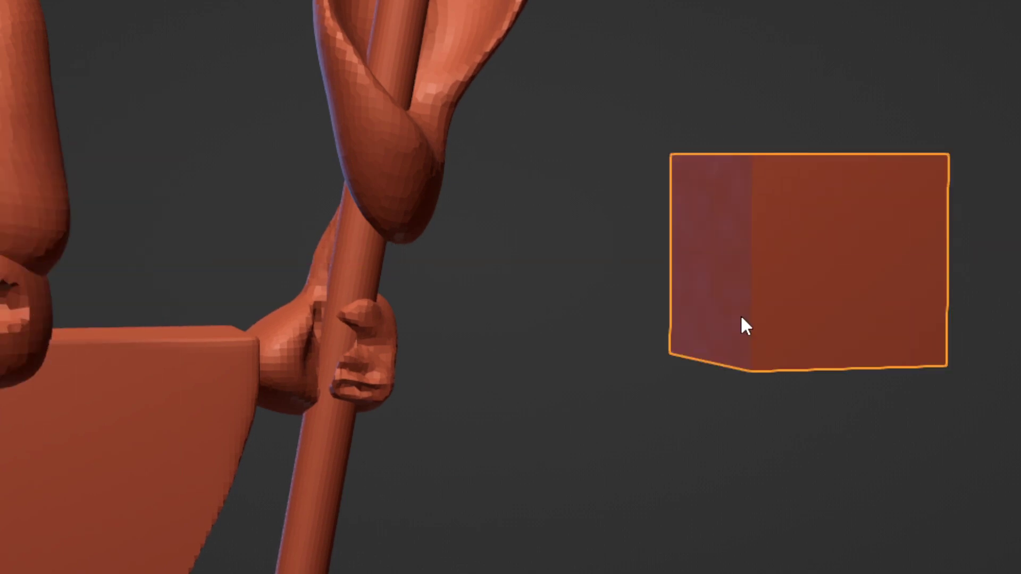
- Scale the new cube down to a smaller size
{"action": "middle_click_drag", "start_coordinate": [583, 330], "coordinate": [547, 353]}
{"action": "key", "text": "s"}
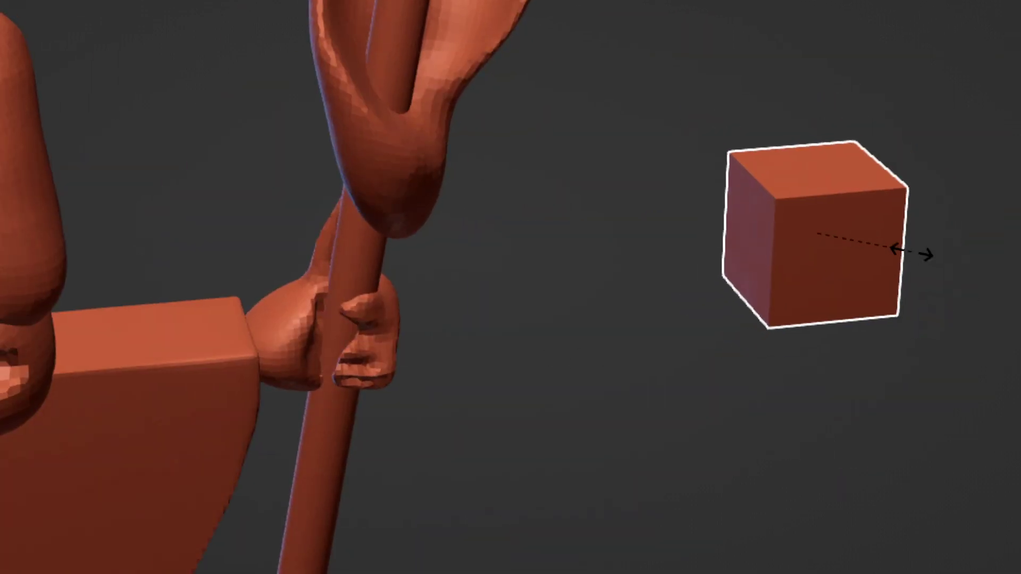
{"action": "left_click", "coordinate": [843, 199]}
- Bevel the cube's selected faces in Edit Mode into a faceted gem
{"action": "key", "text": "Tab"}
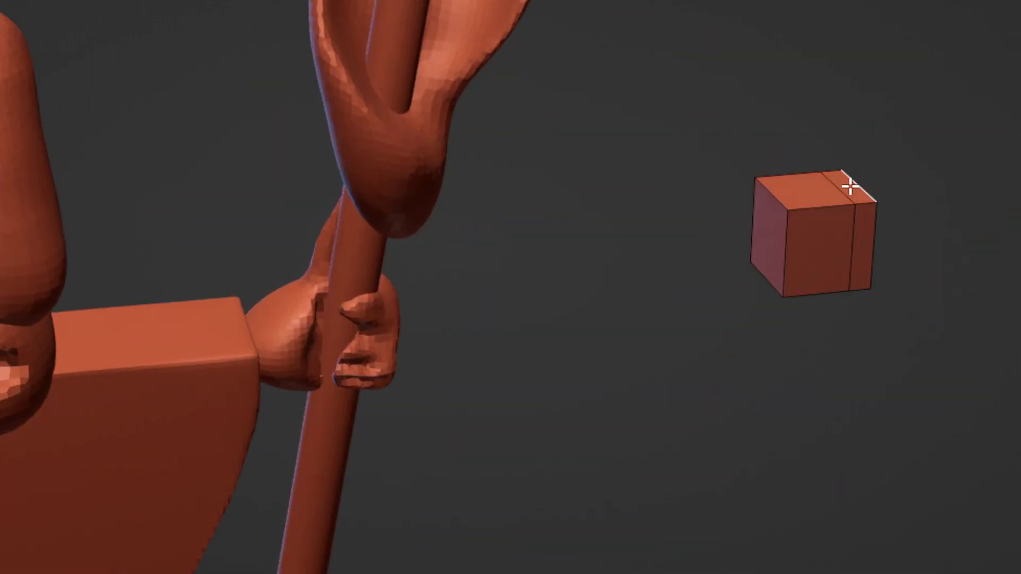
{"action": "mouse_move", "coordinate": [852, 169]}
{"action": "middle_mouse_down"}
{"action": "mouse_move", "coordinate": [825, 228]}
{"action": "mouse_move", "coordinate": [900, 250]}
{"action": "middle_mouse_up"}
{"action": "left_click", "coordinate": [825, 228]}
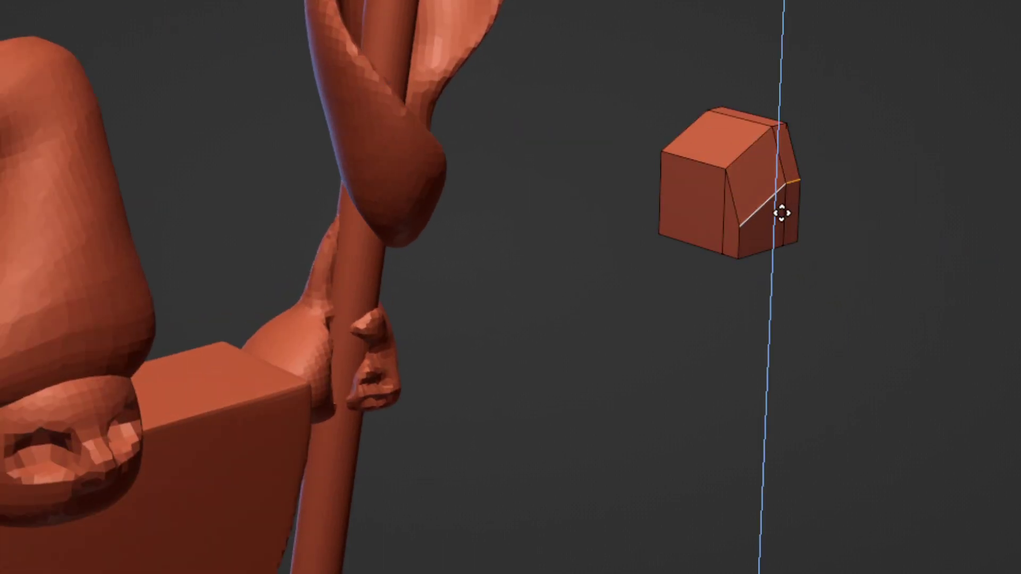
{"action": "middle_click_drag", "start_coordinate": [781, 214], "coordinate": [758, 287]}
{"action": "middle_click_drag", "start_coordinate": [732, 326], "coordinate": [774, 358]}
{"action": "left_click", "coordinate": [820, 291]}
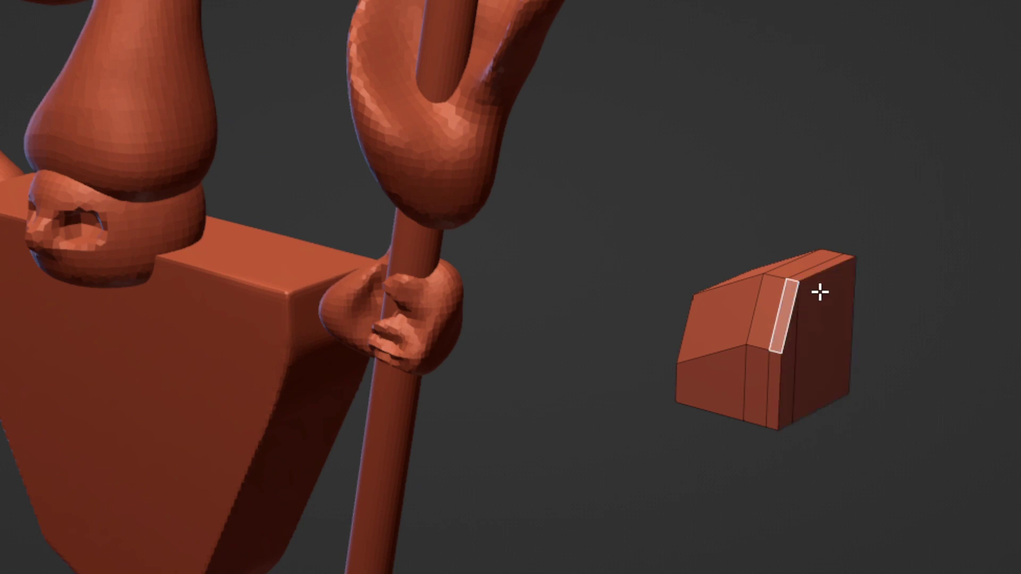
{"action": "key", "text": "ctrl+b"}
{"action": "left_click", "coordinate": [866, 353]}
{"action": "key", "text": "Tab"}
- Move the gem cube up into the staff's sculpted head
{"action": "middle_click_drag", "start_coordinate": [866, 353], "coordinate": [870, 274]}
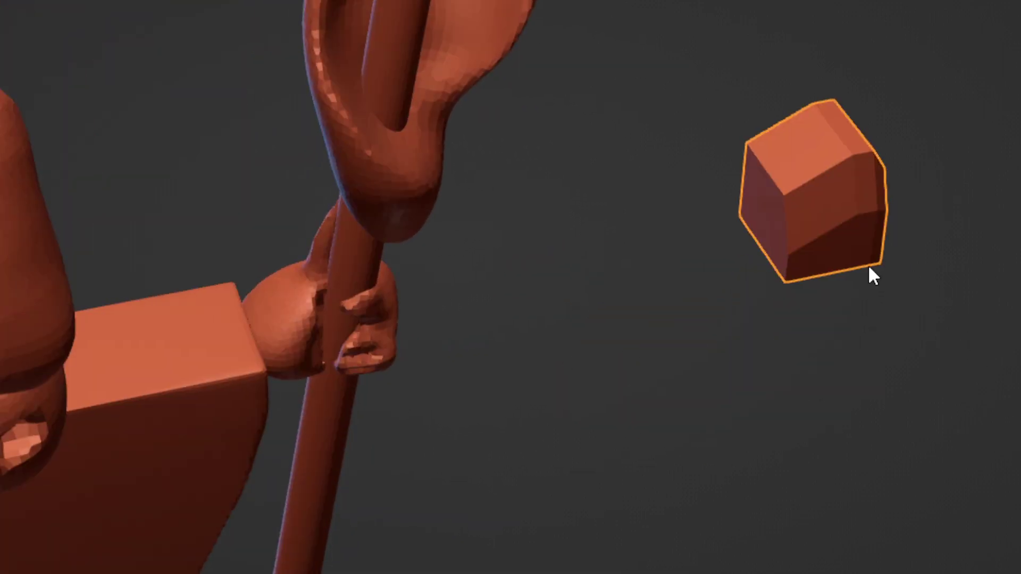
{"action": "key", "text": "g"}
{"action": "left_click", "coordinate": [640, 109]}
{"action": "mouse_move", "coordinate": [640, 108]}
{"action": "middle_mouse_down"}
{"action": "mouse_move", "coordinate": [585, 170]}
{"action": "mouse_move", "coordinate": [585, 277]}
{"action": "middle_mouse_up"}
{"action": "scroll", "coordinate": [510, 287], "scroll_direction": "up", "scroll_amount": 3}
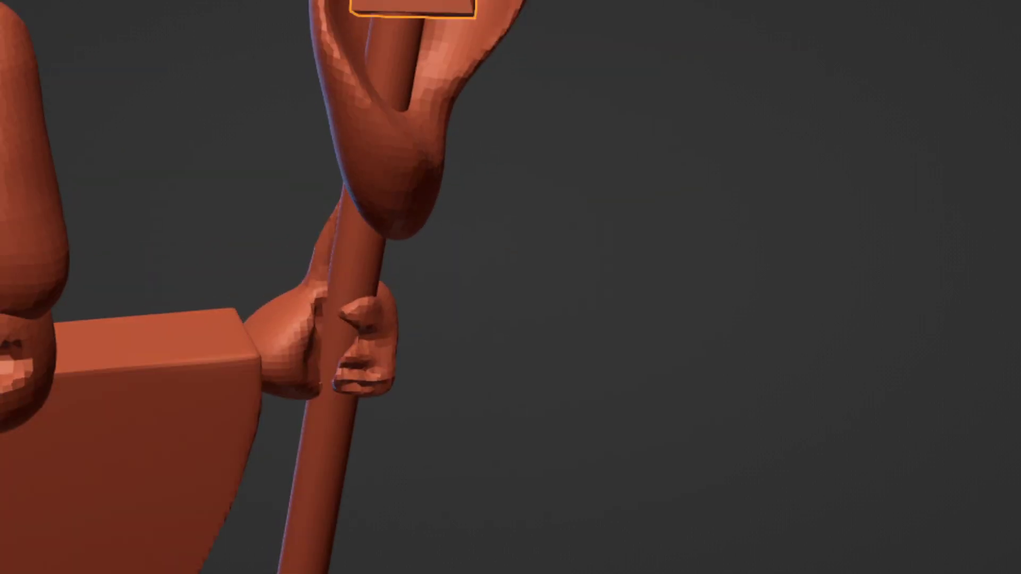
- Inspect the staff head and gem from several angles, switching modes to reshape the head around the gem
{"action": "mouse_move", "coordinate": [559, 80]}
{"action": "middle_mouse_down"}
{"action": "mouse_move", "coordinate": [595, 246]}
{"action": "mouse_move", "coordinate": [738, 255]}
{"action": "mouse_move", "coordinate": [303, 141]}
{"action": "mouse_move", "coordinate": [392, 312]}
{"action": "middle_mouse_up"}
{"action": "key", "text": "KP_0"}
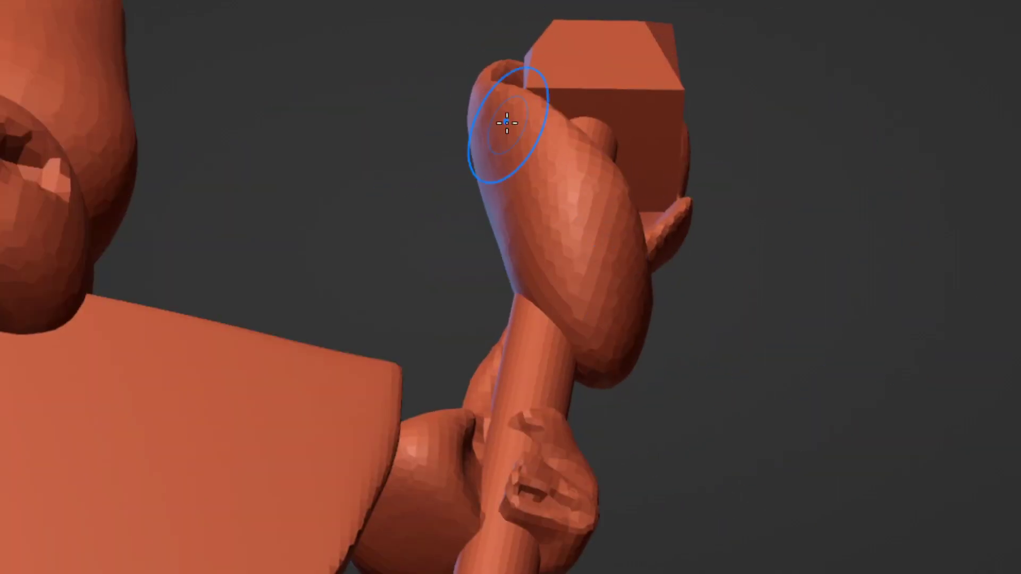
{"action": "middle_click_drag", "start_coordinate": [637, 287], "coordinate": [475, 285]}
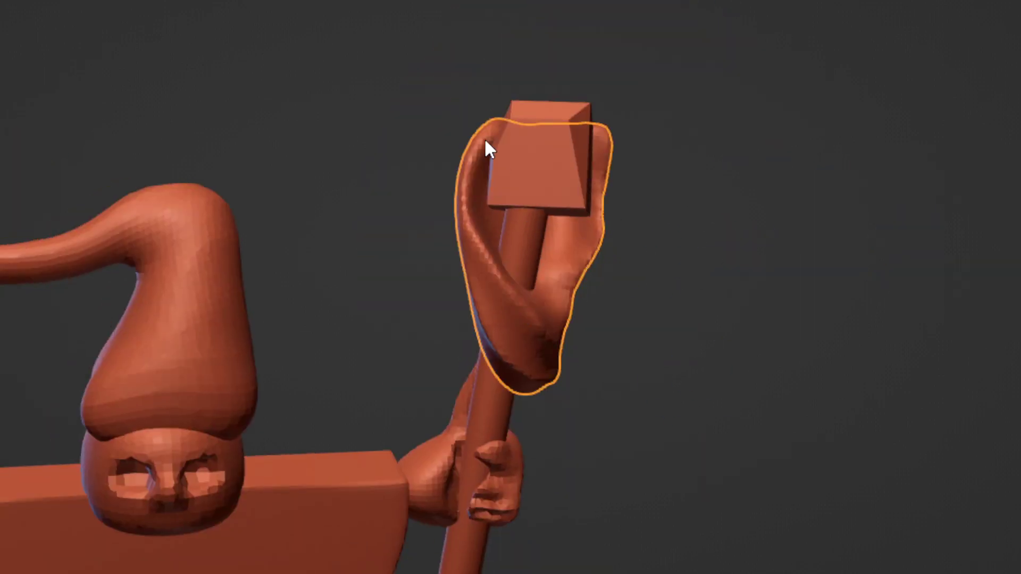
{"action": "key", "text": "ctrl+Tab"}
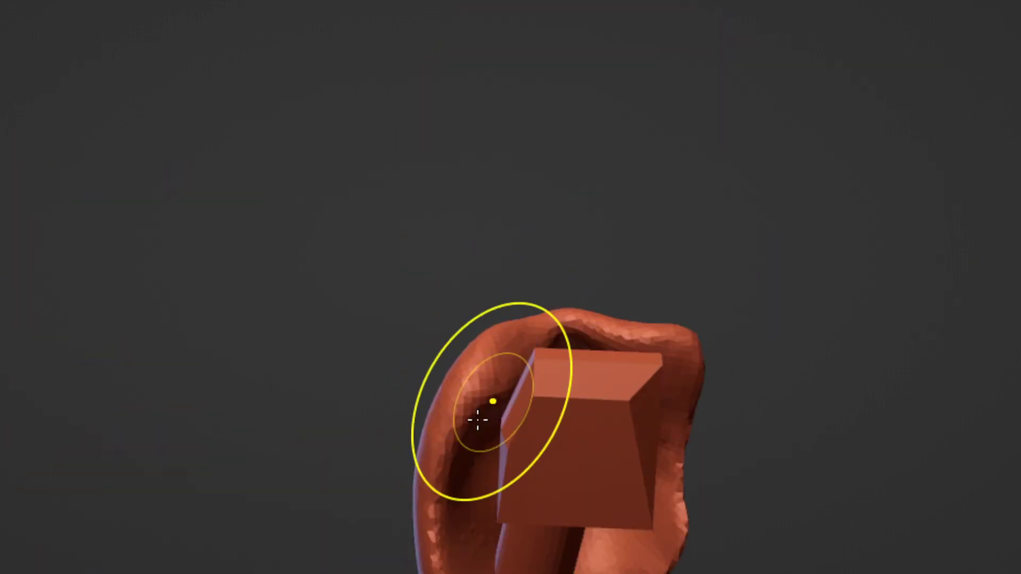
{"action": "middle_click_drag", "start_coordinate": [573, 320], "coordinate": [542, 328]}
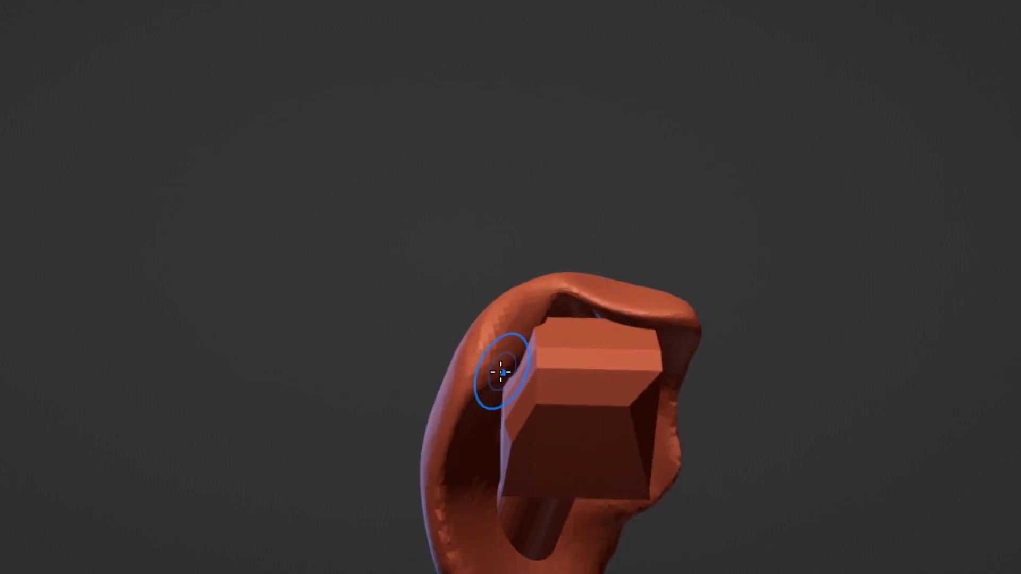
{"action": "middle_click_drag", "start_coordinate": [511, 378], "coordinate": [479, 414]}
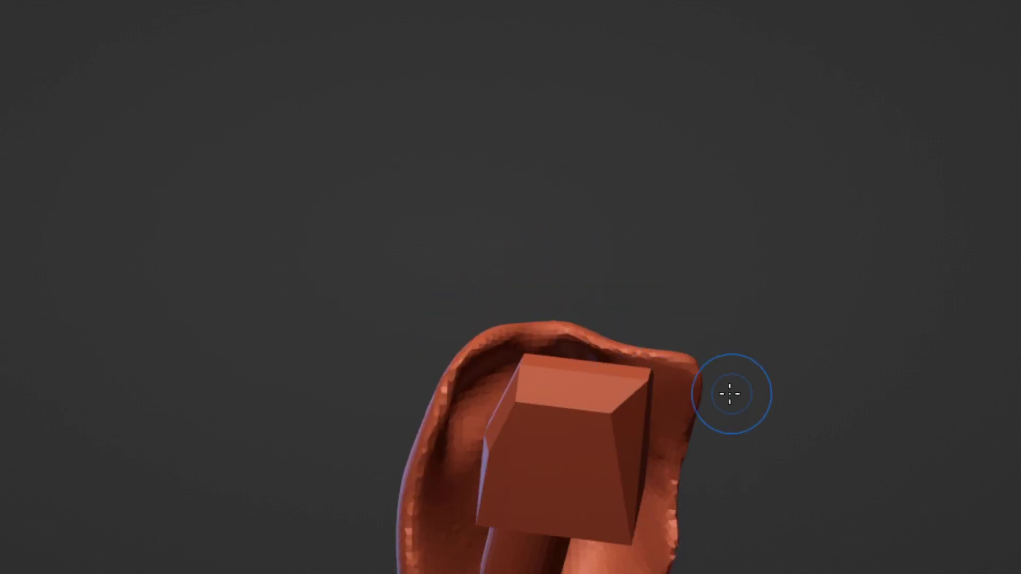
{"action": "key", "text": "ctrl+Tab"}
{"action": "key", "text": "shift+a"}
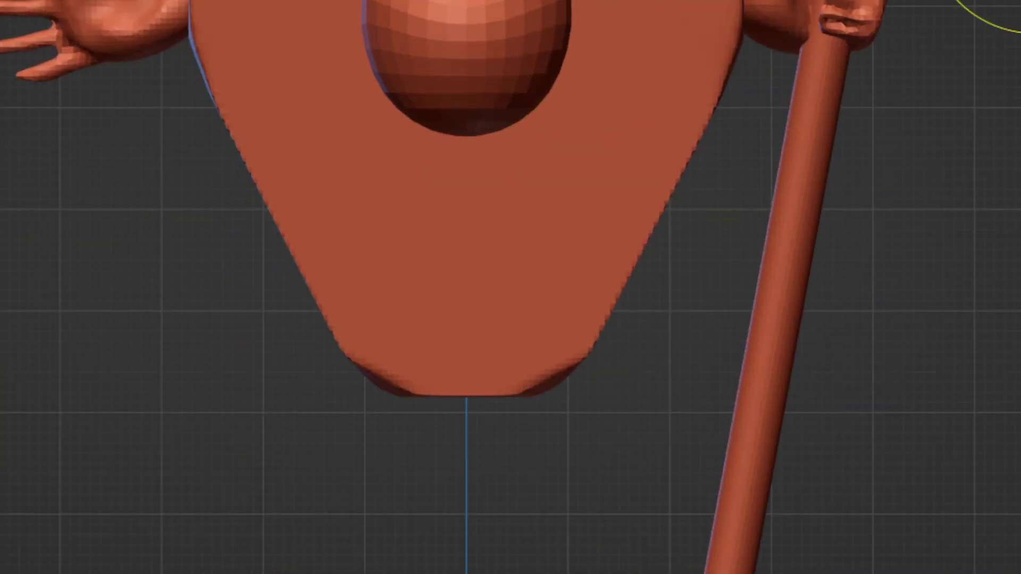
- Pull the sphere into a long beard curling left, and add a new mesh by the face
{"action": "mouse_move", "coordinate": [477, 160]}
{"action": "left_mouse_down"}
{"action": "mouse_move", "coordinate": [478, 303]}
{"action": "mouse_move", "coordinate": [565, 314]}
{"action": "mouse_move", "coordinate": [522, 321]}
{"action": "mouse_move", "coordinate": [531, 557]}
{"action": "mouse_move", "coordinate": [255, 497]}
{"action": "left_mouse_up"}
{"action": "middle_click_drag", "start_coordinate": [255, 497], "coordinate": [452, 488]}
{"action": "key", "text": "shift+a"}
{"action": "left_click", "coordinate": [646, 110]}
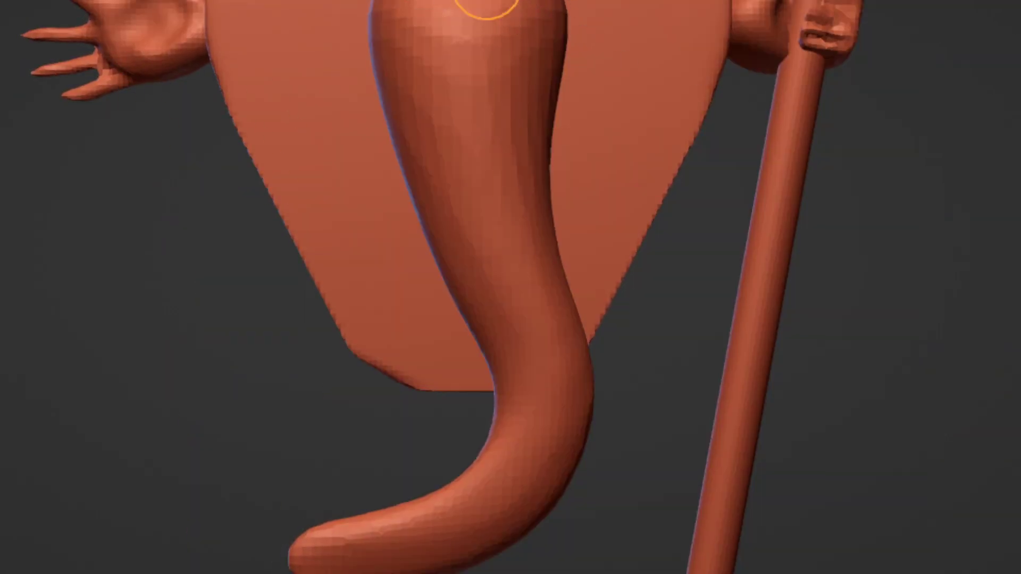
- Sculpt the new mesh into a mustache strand and mirror it to both sides
{"action": "middle_click_drag", "start_coordinate": [585, 159], "coordinate": [695, 57]}
{"action": "scroll", "coordinate": [574, 136], "scroll_direction": "up", "scroll_amount": 5}
{"action": "key", "text": "ctrl+Tab"}
{"action": "left_click", "coordinate": [398, 239]}
{"action": "left_click_drag", "start_coordinate": [287, 24], "coordinate": [474, 95]}
{"action": "key", "text": "ctrl+z"}
{"action": "key", "text": "ctrl+Tab"}
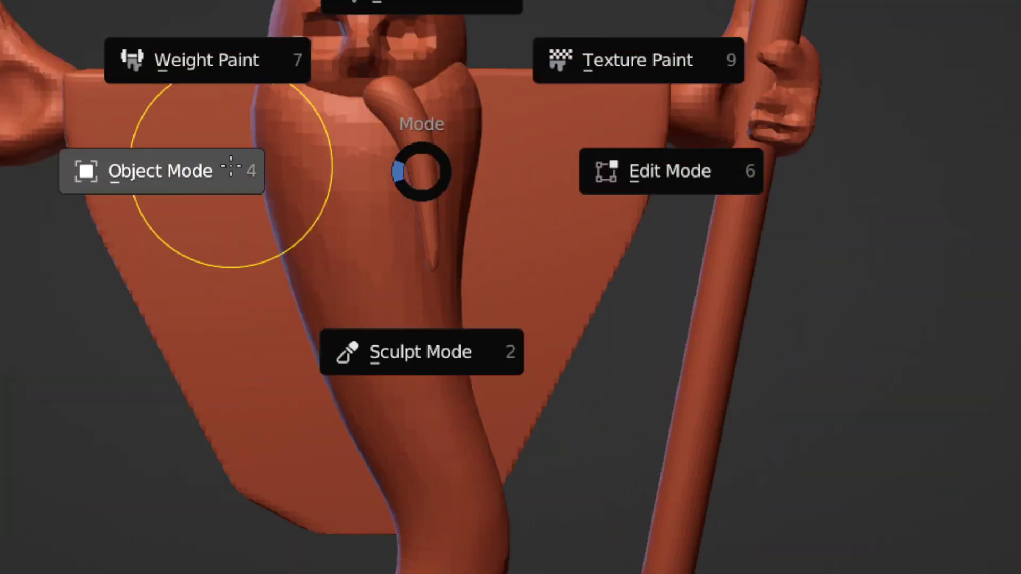
{"action": "left_click", "coordinate": [159, 170]}
{"action": "left_click", "coordinate": [628, 32]}
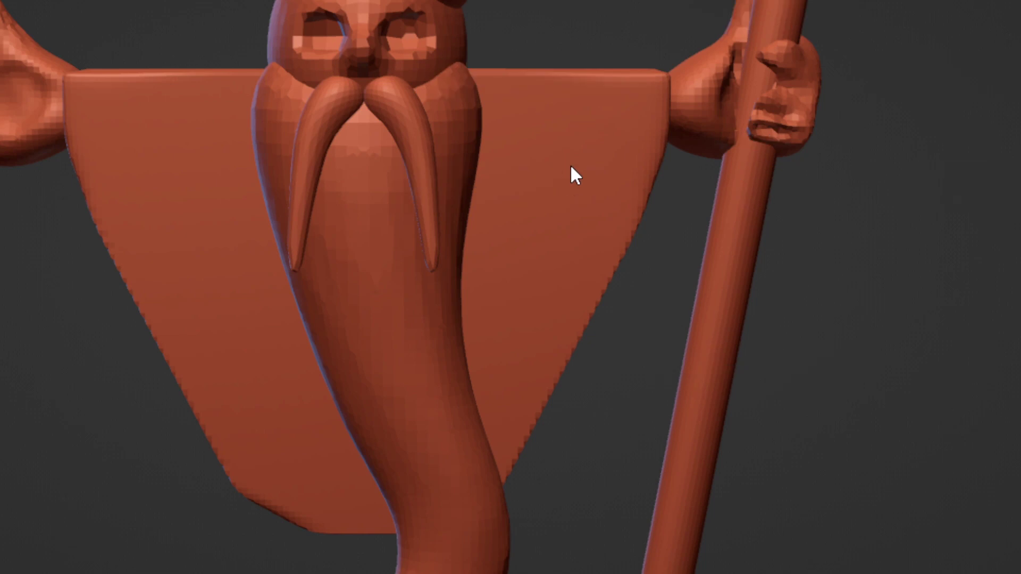
- Switch to sculpting the beard and recentre the whole wizard in the camera view
{"action": "key", "text": "ctrl+Tab"}
{"action": "left_click", "coordinate": [515, 354]}
{"action": "middle_click_drag", "start_coordinate": [516, 354], "coordinate": [512, 83]}
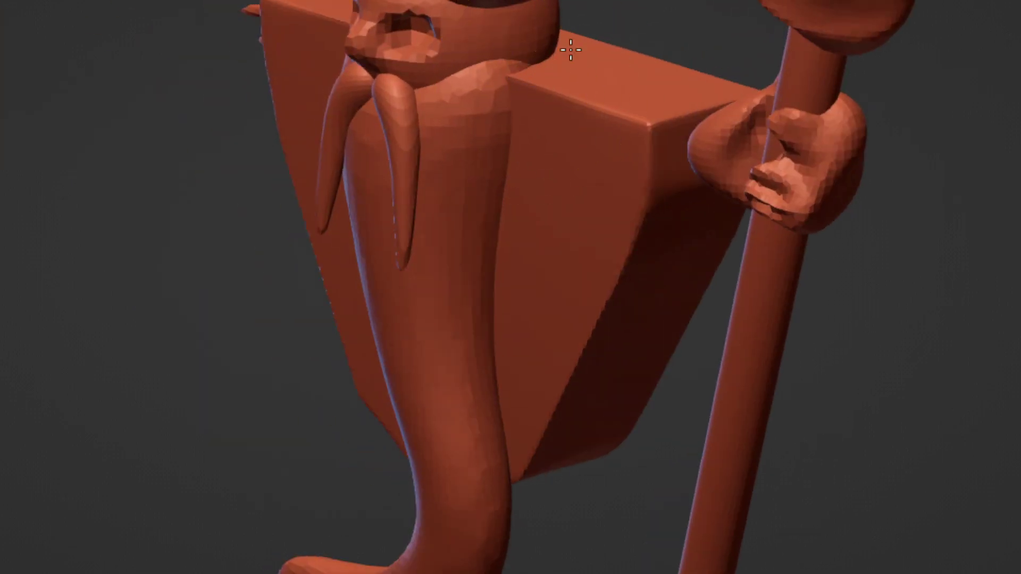
{"action": "mouse_move", "coordinate": [640, 6]}
{"action": "middle_mouse_down"}
{"action": "mouse_move", "coordinate": [999, 11]}
{"action": "mouse_move", "coordinate": [569, 32]}
{"action": "middle_mouse_up"}
{"action": "scroll", "coordinate": [537, 23], "scroll_direction": "up", "scroll_amount": 3}
{"action": "scroll", "coordinate": [580, 43], "scroll_direction": "up", "scroll_amount": 2}
{"action": "scroll", "coordinate": [713, 66], "scroll_direction": "up", "scroll_amount": 2}
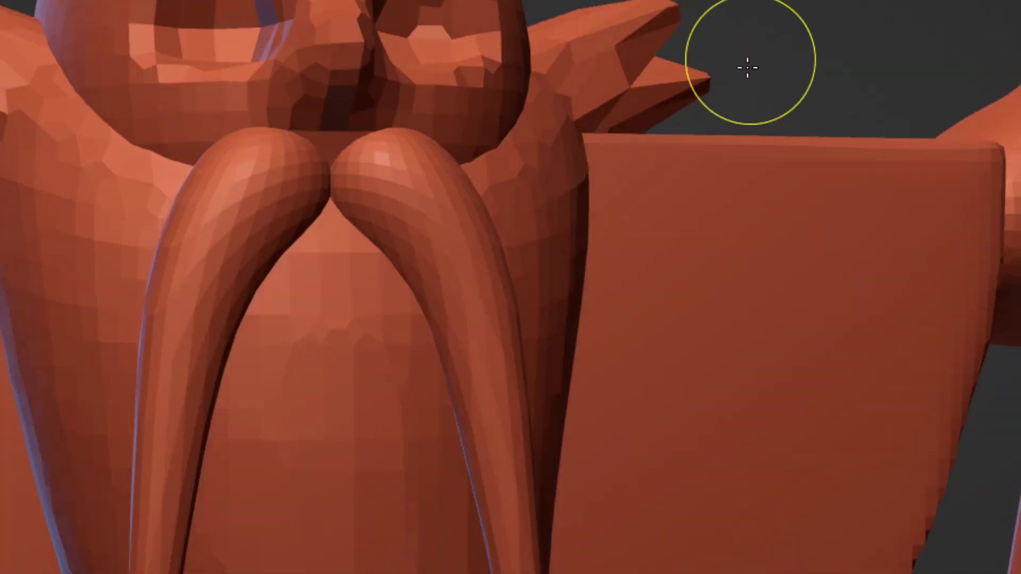
{"action": "scroll", "coordinate": [591, 408], "scroll_direction": "down", "scroll_amount": 6}
{"action": "middle_click_drag", "start_coordinate": [591, 407], "coordinate": [663, 282], "text": "shift"}
{"action": "key", "text": "KP_0"}
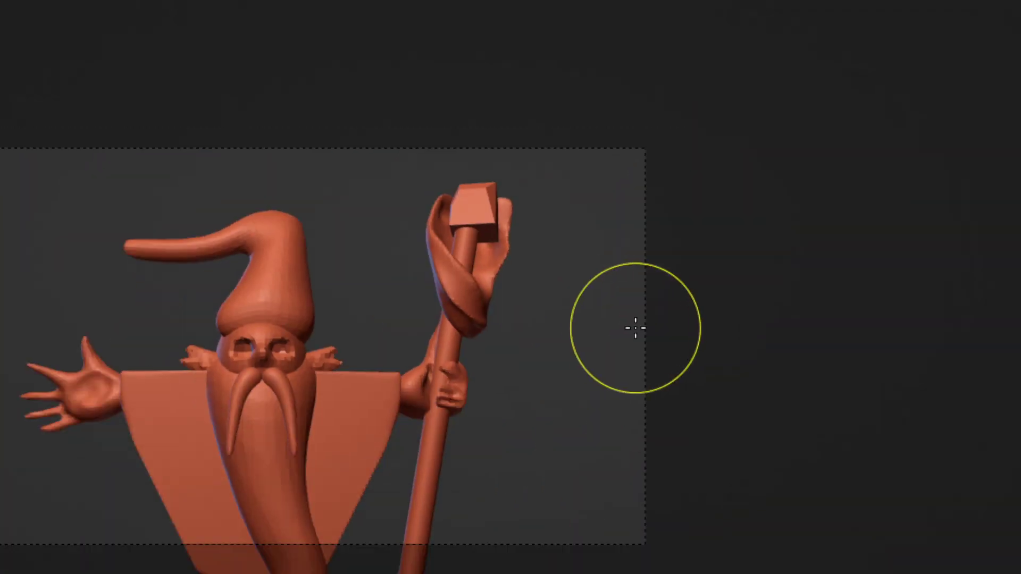
- Widen the robe into a rounded hem with the grab brush
{"action": "left_click_drag", "start_coordinate": [524, 478], "coordinate": [451, 451]}
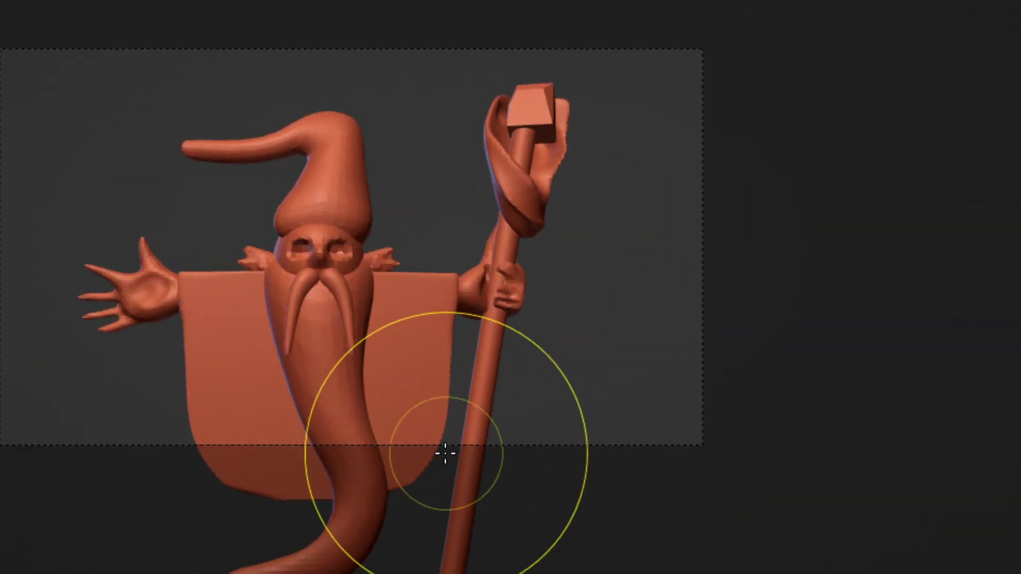
{"action": "scroll", "coordinate": [234, 357], "scroll_direction": "down", "scroll_amount": 3}
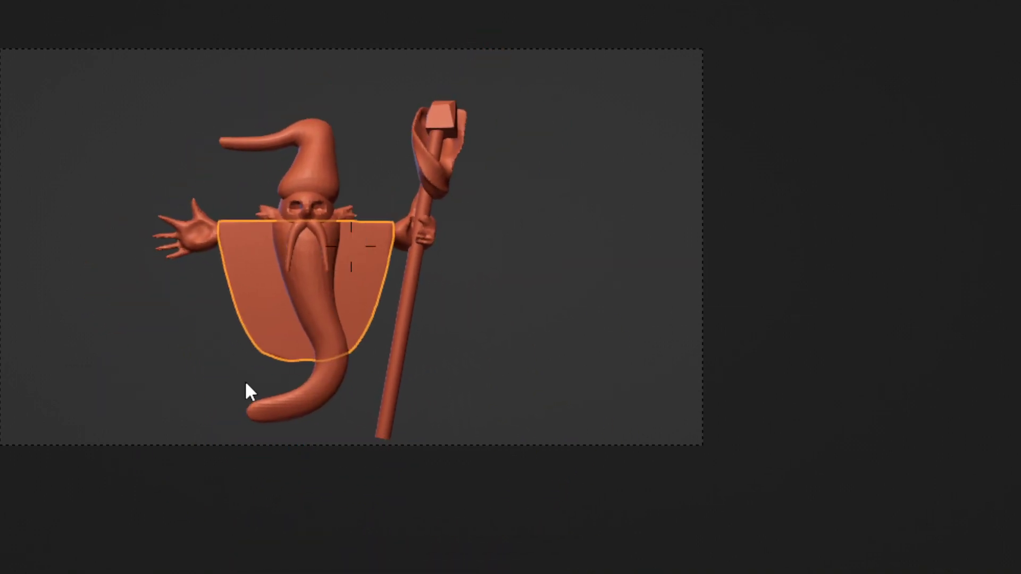
{"action": "scroll", "coordinate": [244, 381], "scroll_direction": "down", "scroll_amount": 2}
{"action": "mouse_move", "coordinate": [368, 569]}
{"action": "middle_mouse_down"}
{"action": "mouse_move", "coordinate": [524, 326]}
{"action": "mouse_move", "coordinate": [550, 427]}
{"action": "mouse_move", "coordinate": [553, 374]}
{"action": "mouse_move", "coordinate": [617, 343]}
{"action": "middle_mouse_up"}
{"action": "mouse_move", "coordinate": [589, 381]}
{"action": "middle_mouse_down"}
{"action": "mouse_move", "coordinate": [560, 365]}
{"action": "mouse_move", "coordinate": [611, 526]}
{"action": "middle_mouse_up"}
{"action": "key", "text": "KP_0"}
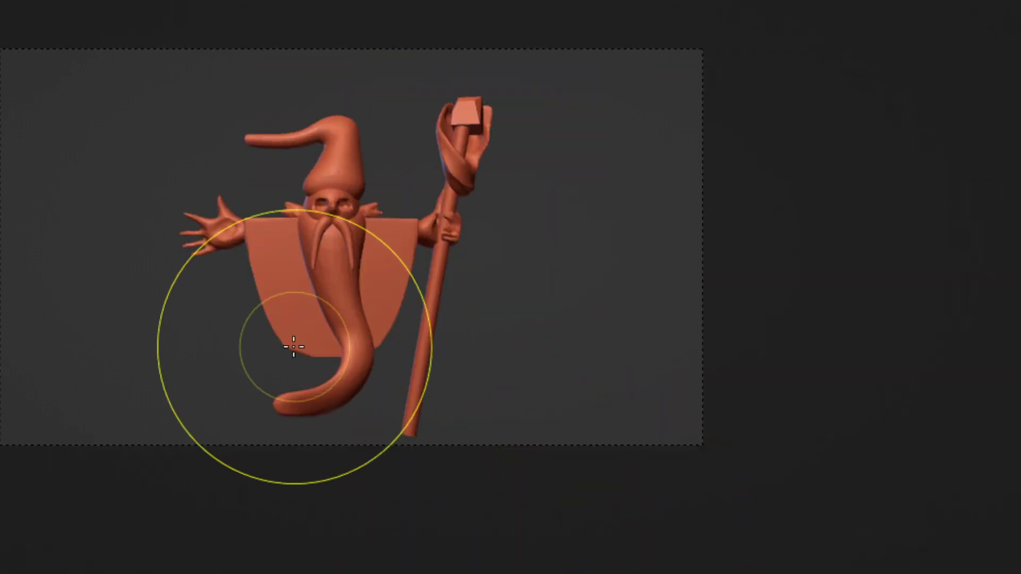
- Add a small UV sphere and move it vertically along Z
{"action": "key", "text": "shift+a"}
{"action": "left_click", "coordinate": [336, 209]}
{"action": "key", "text": "g"}
{"action": "key", "text": "z"}
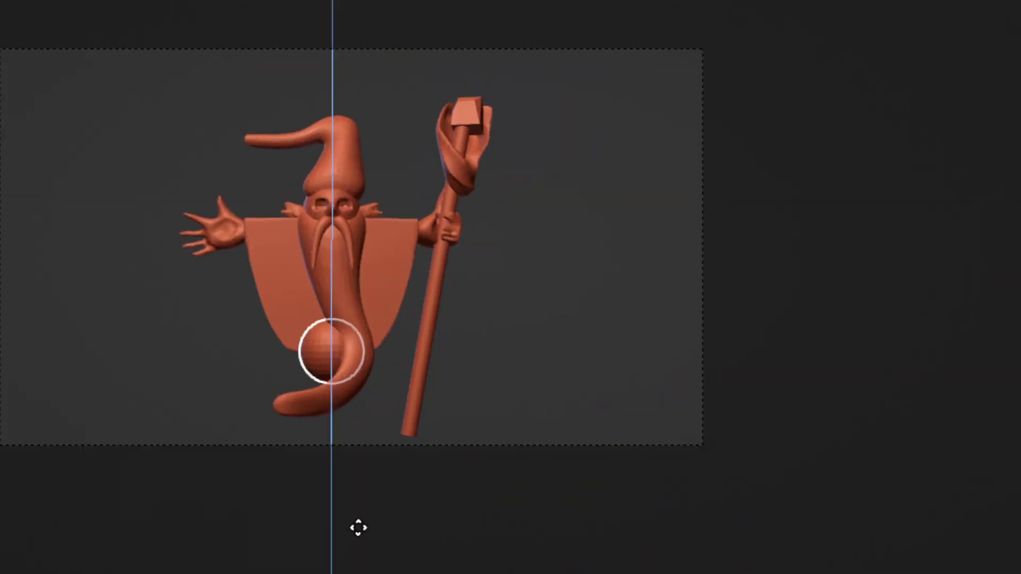
{"action": "mouse_move", "coordinate": [317, 429]}
{"action": "middle_mouse_down"}
{"action": "mouse_move", "coordinate": [453, 445]}
{"action": "mouse_move", "coordinate": [586, 526]}
{"action": "middle_mouse_up"}
- Move the sphere below the robe and sculpt it into a leg and foot
{"action": "key", "text": "g"}
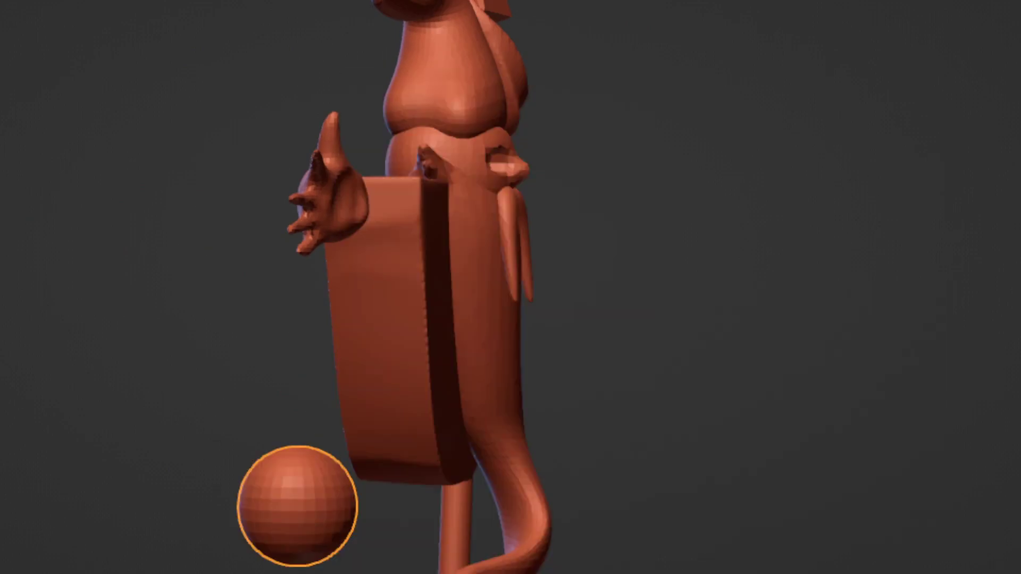
{"action": "key", "text": "KP_1"}
{"action": "key", "text": "ctrl+Tab"}
{"action": "key", "text": "2"}
{"action": "middle_click_drag", "start_coordinate": [239, 570], "coordinate": [382, 561]}
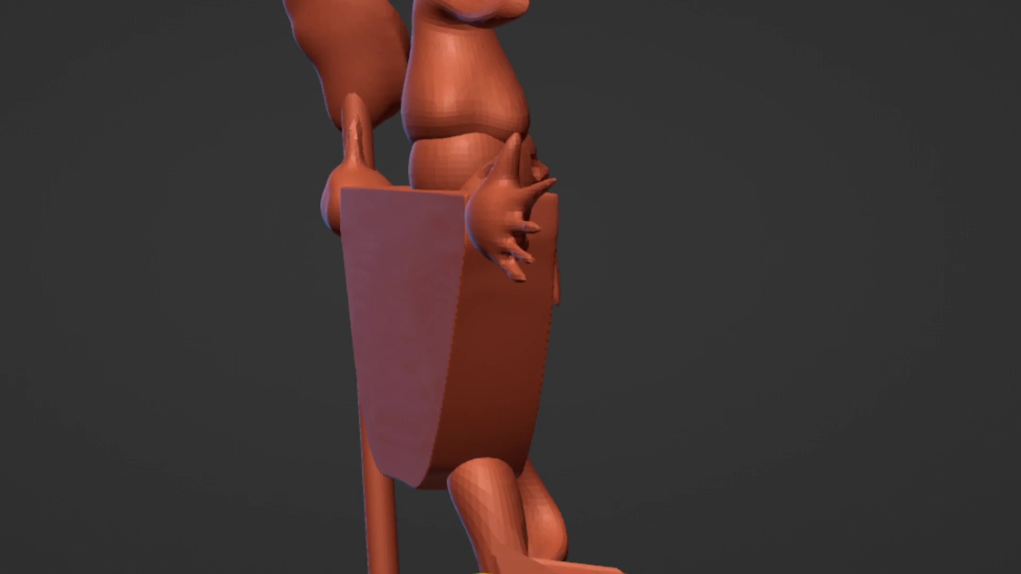
{"action": "scroll", "coordinate": [228, 490], "scroll_direction": "down", "scroll_amount": 5}
{"action": "middle_click_drag", "start_coordinate": [228, 490], "coordinate": [342, 547]}
{"action": "scroll", "coordinate": [771, 451], "scroll_direction": "up", "scroll_amount": 5}
{"action": "mouse_move", "coordinate": [770, 451]}
{"action": "middle_mouse_down"}
{"action": "mouse_move", "coordinate": [775, 515]}
{"action": "mouse_move", "coordinate": [729, 556]}
{"action": "middle_mouse_up"}
{"action": "key", "text": "KP_1"}
{"action": "mouse_move", "coordinate": [311, 504]}
{"action": "middle_mouse_down"}
{"action": "mouse_move", "coordinate": [246, 530]}
{"action": "mouse_move", "coordinate": [262, 487]}
{"action": "middle_mouse_up"}
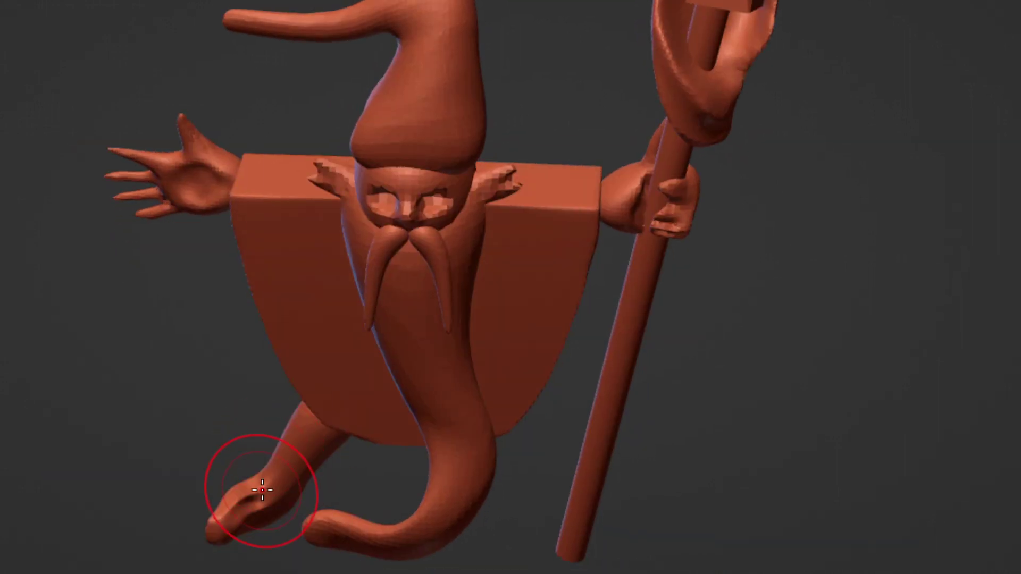
{"action": "key", "text": "KP_1"}
- Rotate the leg and shift it up and left so mirrored legs stand under the robe
{"action": "key", "text": "r"}
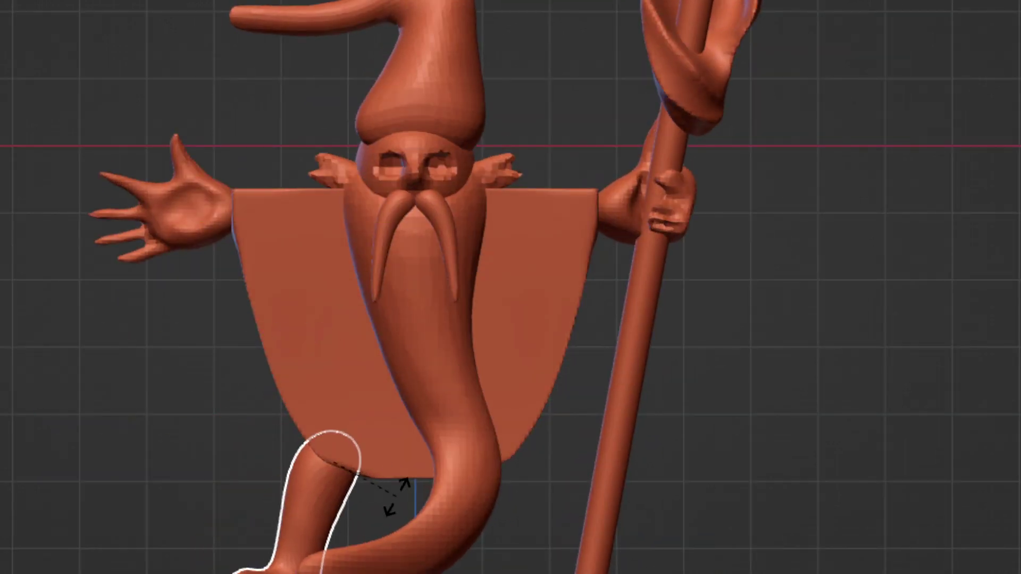
{"action": "key", "text": "g"}
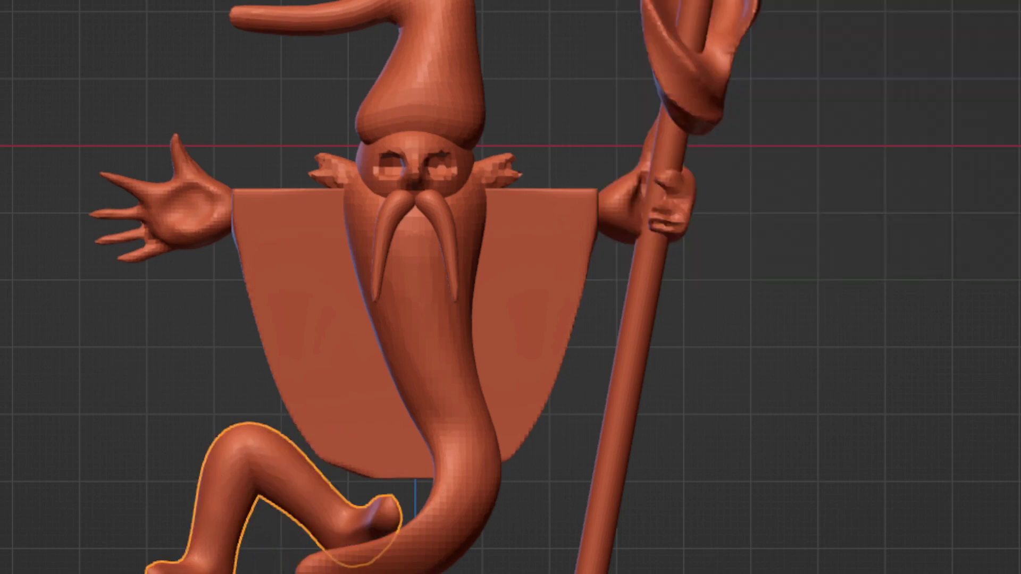
{"action": "middle_click_drag", "start_coordinate": [757, 421], "coordinate": [456, 403]}
{"action": "scroll", "coordinate": [530, 503], "scroll_direction": "down", "scroll_amount": 3}
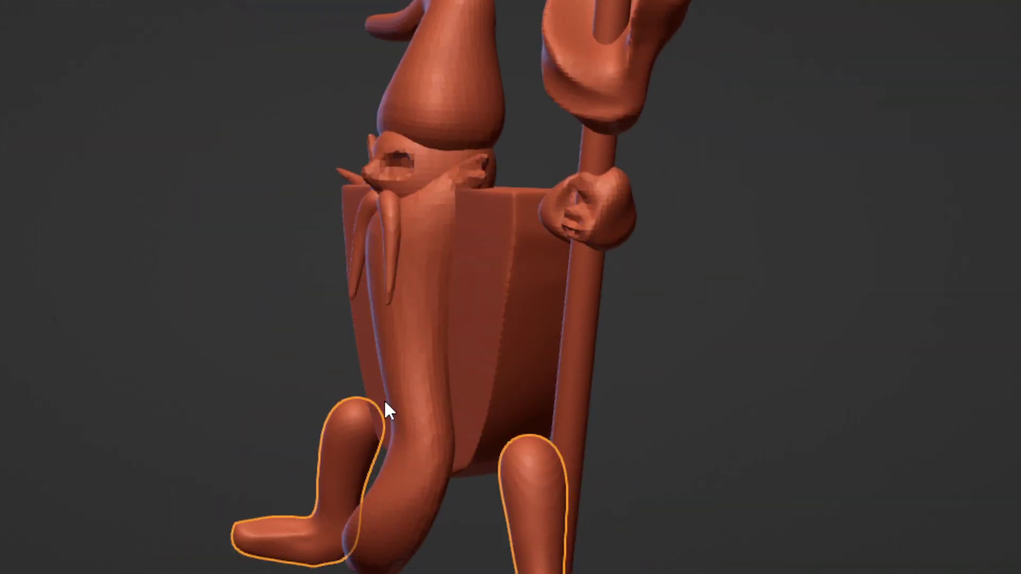
{"action": "middle_click_drag", "start_coordinate": [444, 439], "coordinate": [522, 381]}
- Bulge the cape's lower edge outward to widen it
{"action": "left_click", "coordinate": [522, 381]}
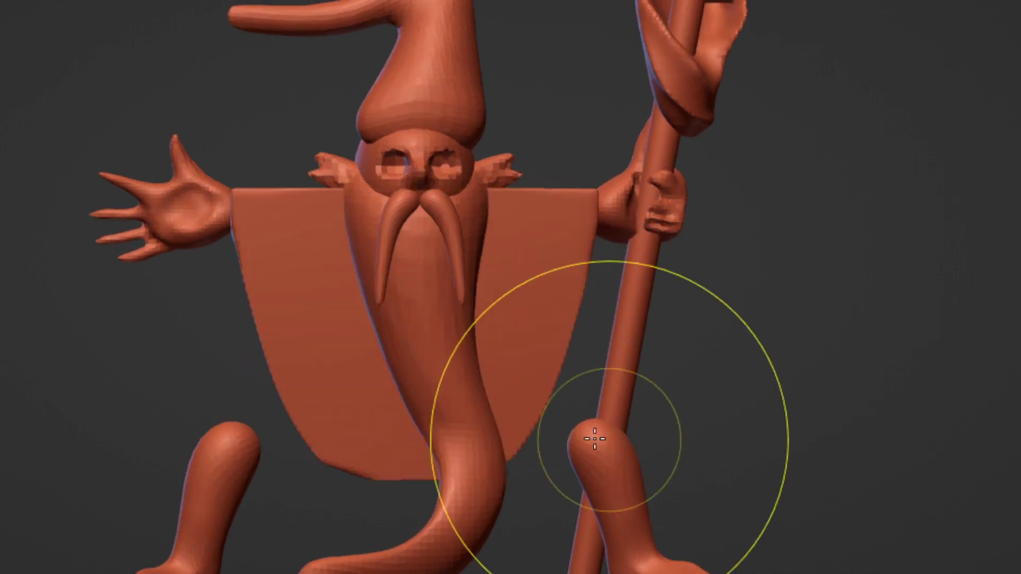
{"action": "left_click_drag", "start_coordinate": [597, 399], "coordinate": [598, 401]}
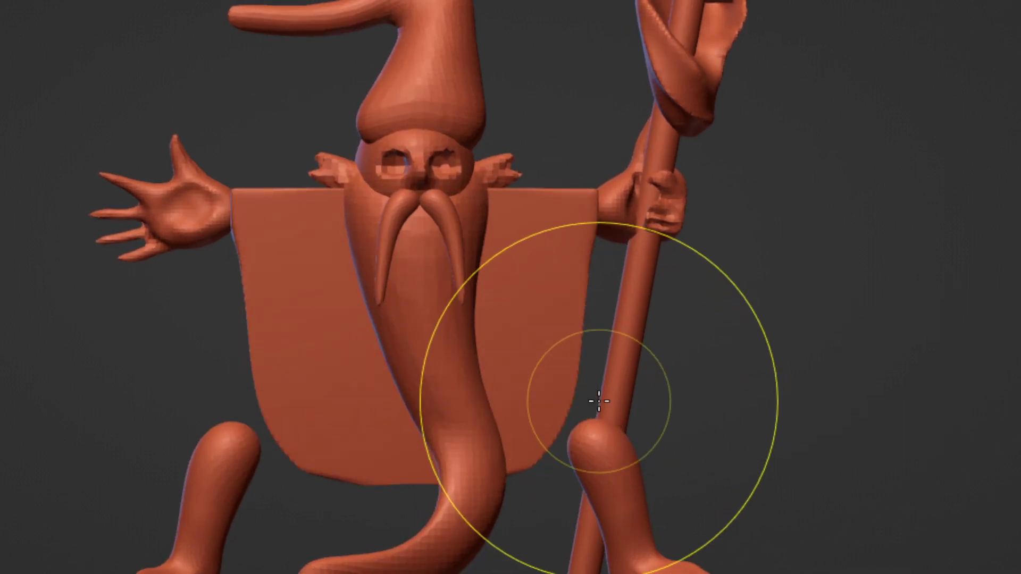
{"action": "key", "text": "ctrl+z"}
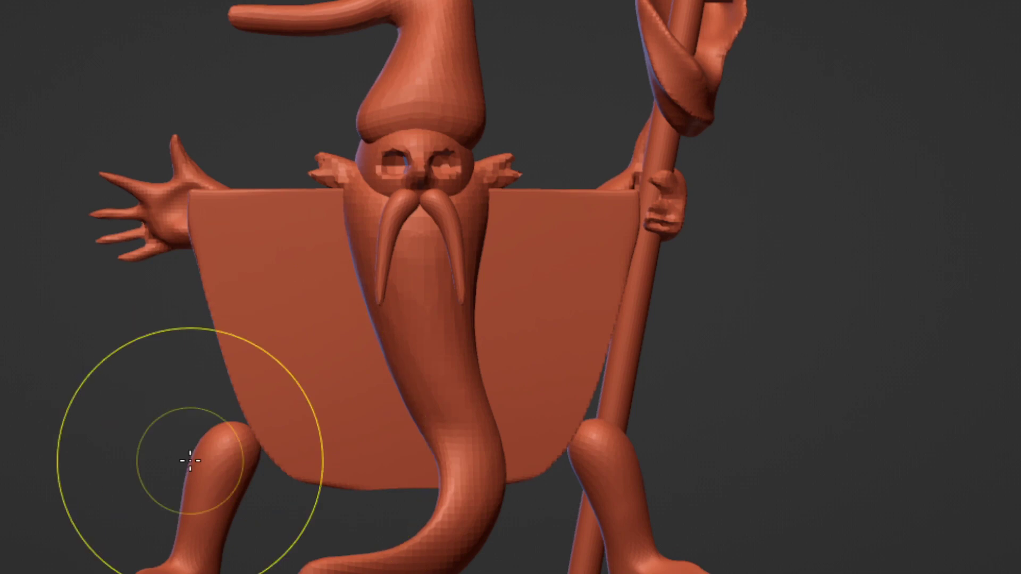
{"action": "mouse_move", "coordinate": [190, 460]}
{"action": "middle_mouse_down"}
{"action": "mouse_move", "coordinate": [463, 524]}
{"action": "mouse_move", "coordinate": [239, 292]}
{"action": "middle_mouse_up"}
{"action": "key", "text": "KP_1"}
- Select the outstretched hand together with the staff
{"action": "left_click", "coordinate": [163, 270]}
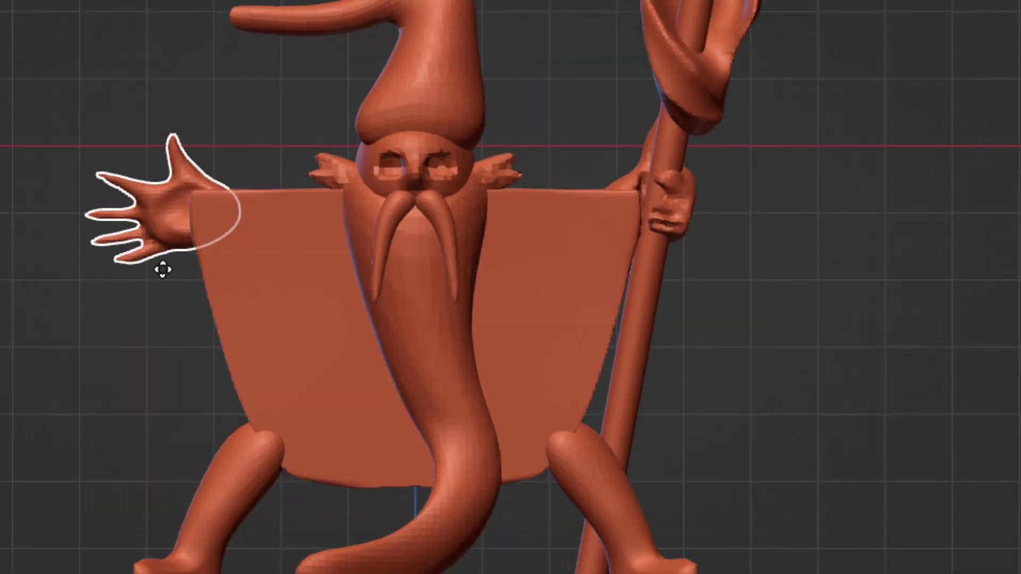
{"action": "left_click_drag", "start_coordinate": [626, 0], "coordinate": [909, 186]}
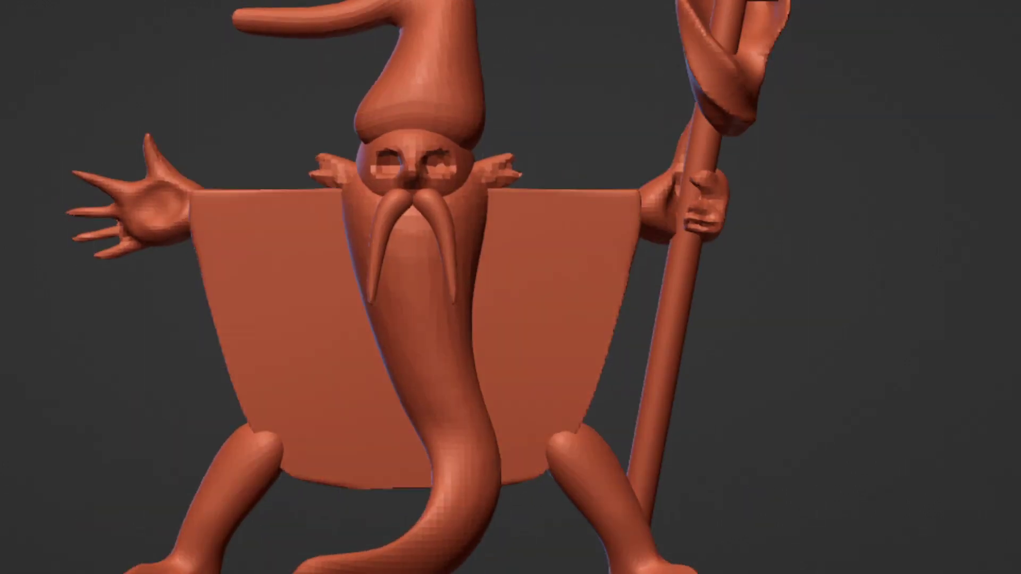
{"action": "middle_click_drag", "start_coordinate": [744, 500], "coordinate": [550, 503]}
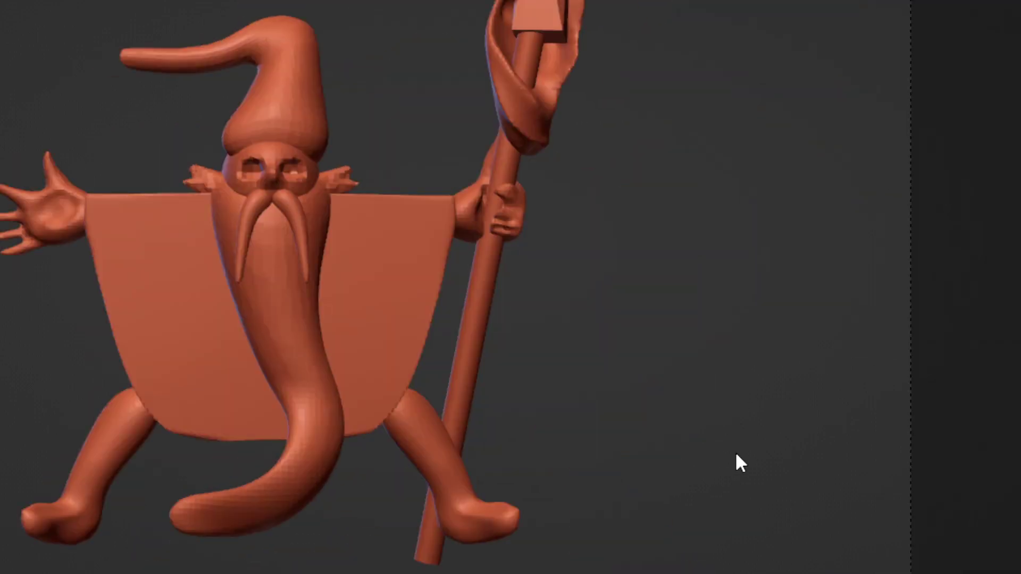
- Finish scaling the legs inward and select the wizard's head
{"action": "left_click", "coordinate": [521, 413]}
{"action": "left_click", "coordinate": [604, 415]}
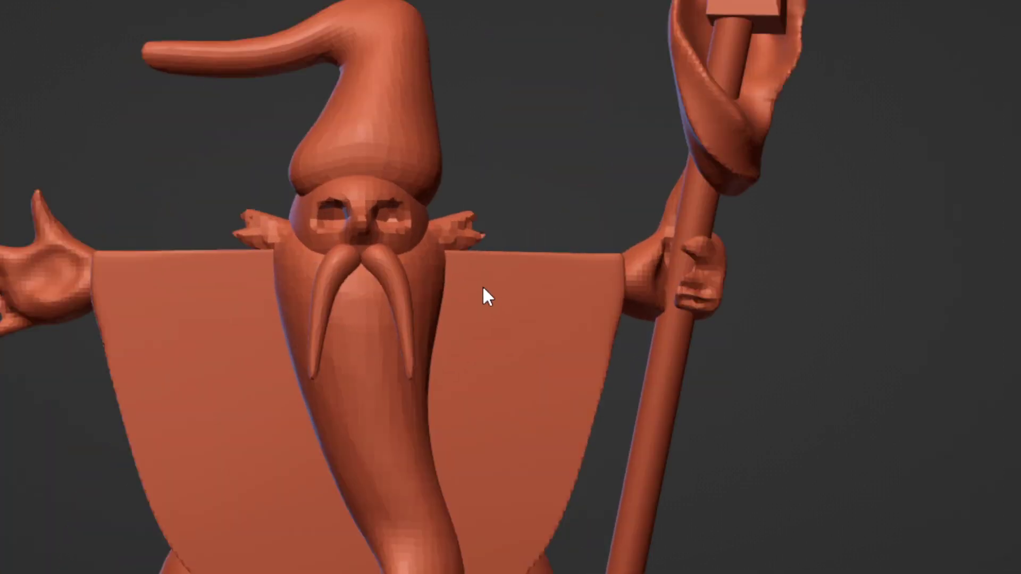
{"action": "left_click", "coordinate": [425, 226]}
- Sculpt a deeper, frowning brow over the head's eye sockets
{"action": "key", "text": "ctrl+Tab"}
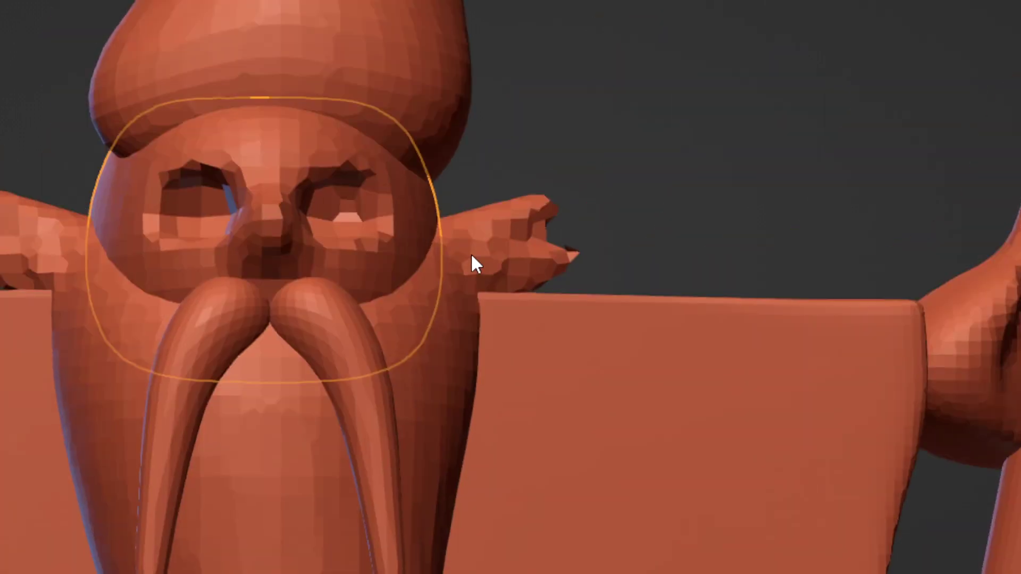
{"action": "left_click", "coordinate": [517, 401]}
{"action": "key", "text": "r"}
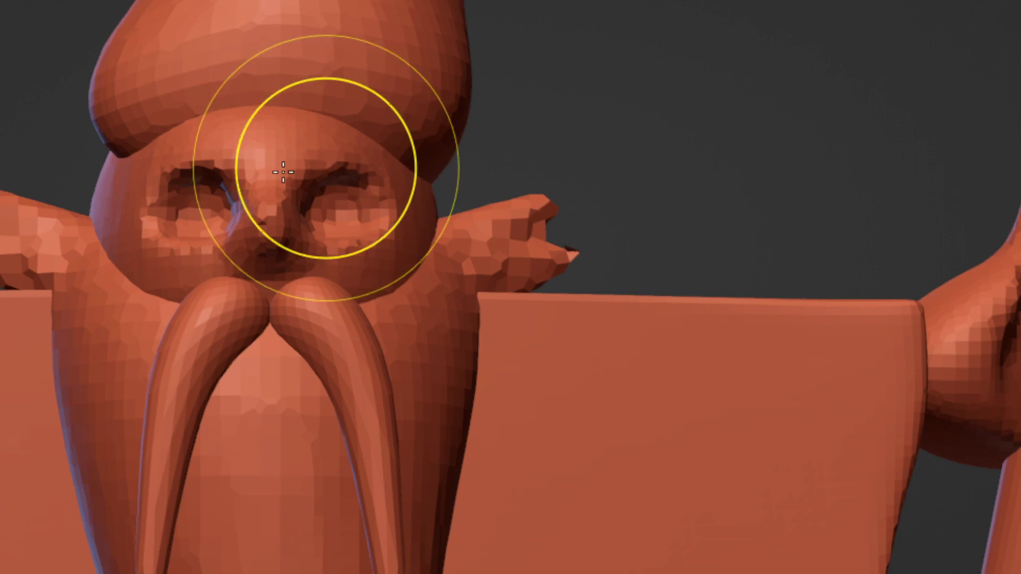
{"action": "mouse_move", "coordinate": [338, 190]}
{"action": "middle_mouse_down"}
{"action": "mouse_move", "coordinate": [449, 149]}
{"action": "mouse_move", "coordinate": [337, 148]}
{"action": "middle_mouse_up"}
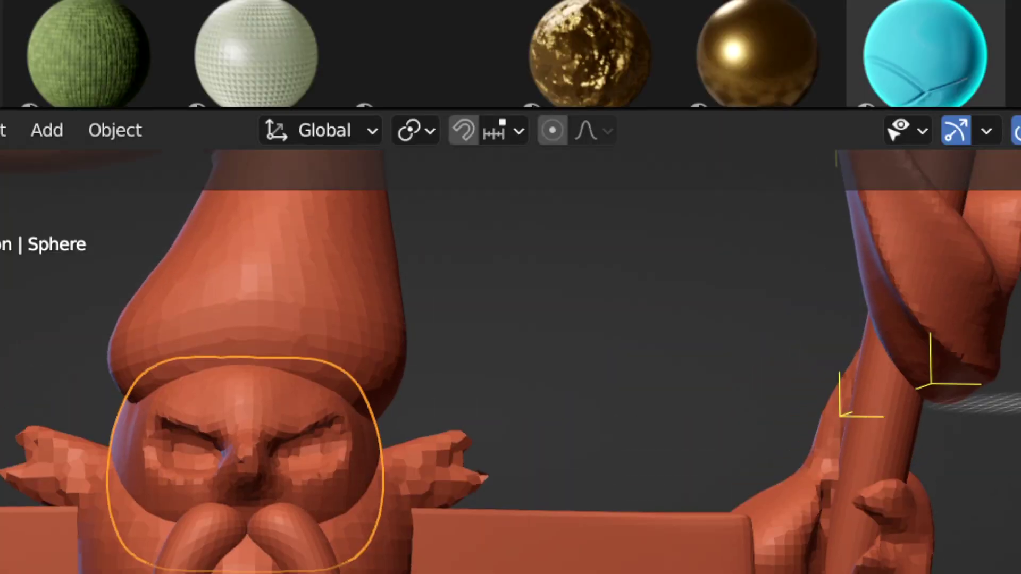
- Delete the selected object and give the staff's top block a blue crystal material
{"action": "key", "text": "x"}
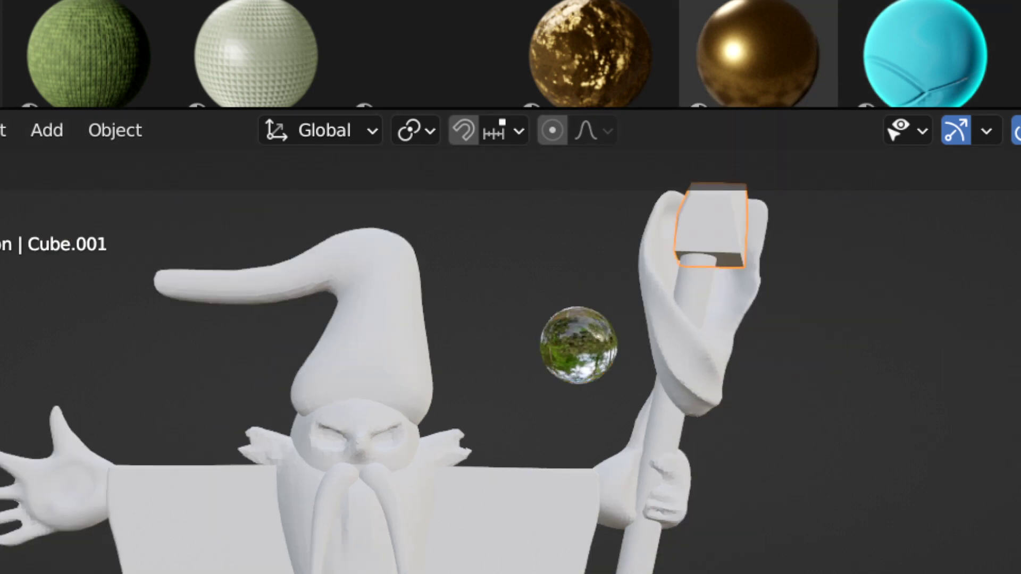
{"action": "left_click_drag", "start_coordinate": [590, 53], "coordinate": [726, 223]}
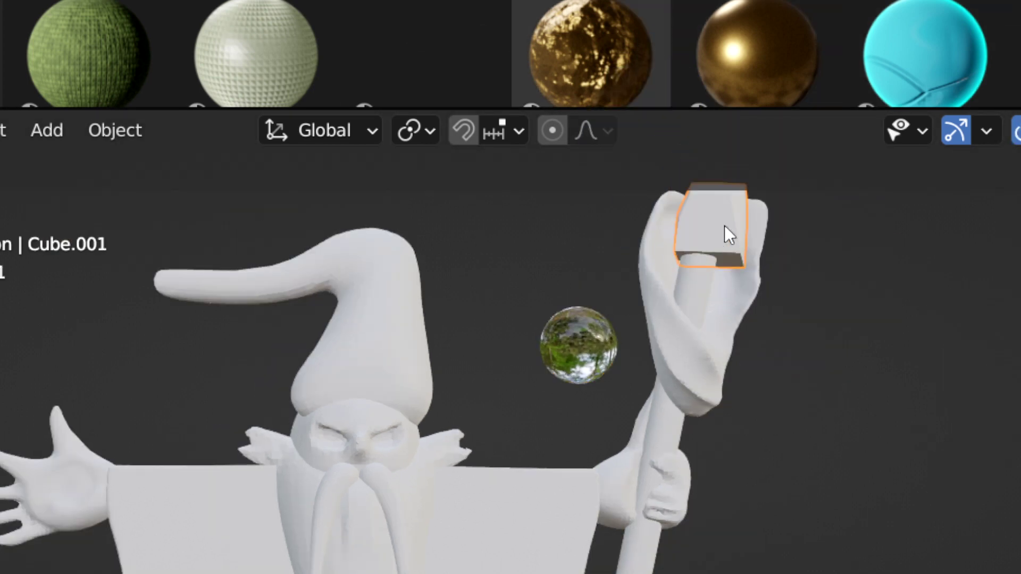
{"action": "scroll", "coordinate": [854, 291], "scroll_direction": "up", "scroll_amount": 2}
{"action": "scroll", "coordinate": [854, 291], "scroll_direction": "down", "scroll_amount": 3}
- Scale the eye sphere down to fit its socket, viewed in Solid shading
{"action": "left_click", "coordinate": [578, 396]}
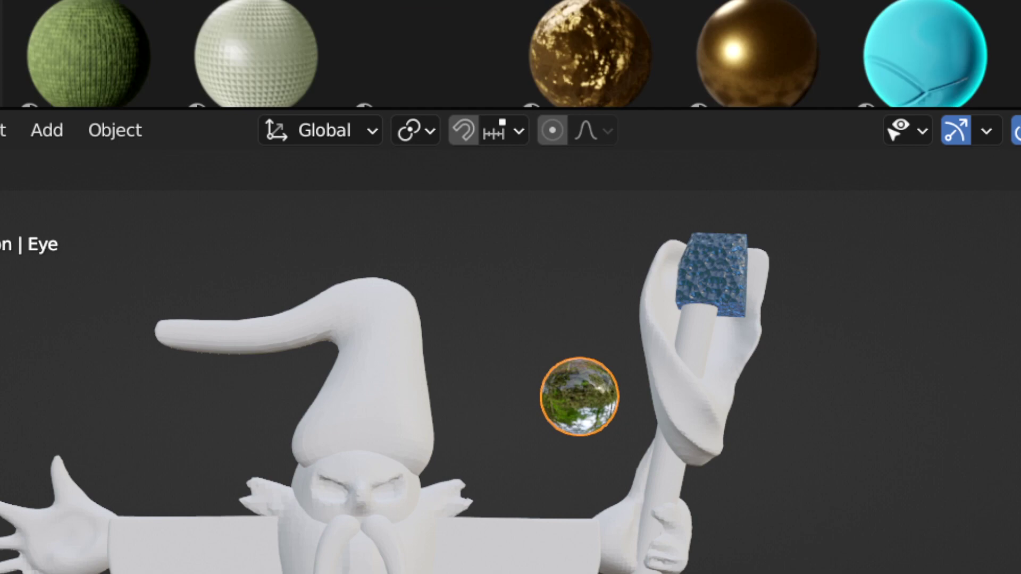
{"action": "key", "text": "z"}
{"action": "left_click", "coordinate": [821, 388]}
{"action": "key", "text": "KP_Decimal"}
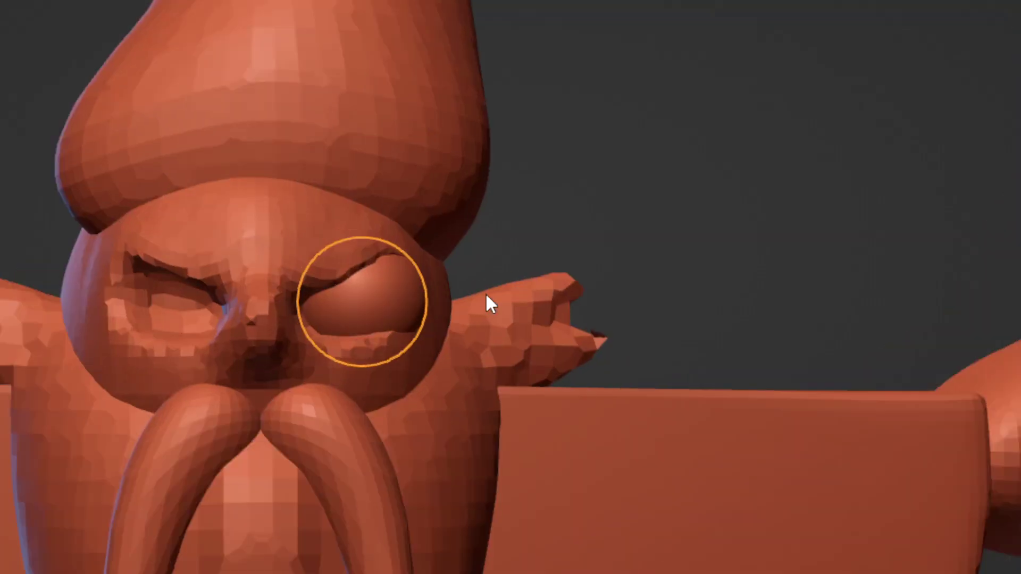
{"action": "key", "text": "s"}
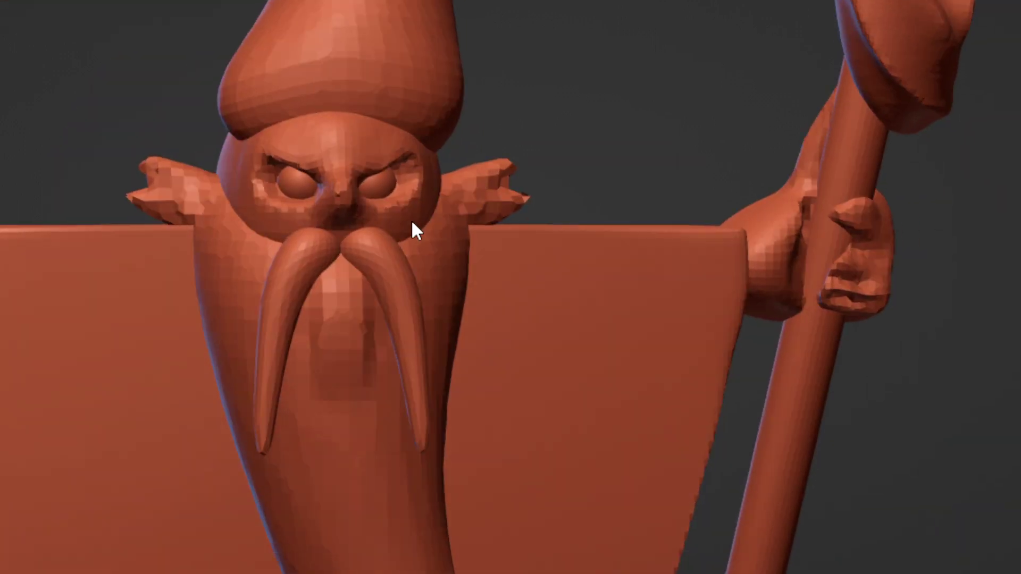
- Enter Sculpt Mode on the hat and inspect it from several angles
{"action": "key", "text": "ctrl+Tab"}
{"action": "mouse_move", "coordinate": [372, 183]}
{"action": "middle_mouse_down"}
{"action": "mouse_move", "coordinate": [902, 262]}
{"action": "mouse_move", "coordinate": [711, 292]}
{"action": "mouse_move", "coordinate": [737, 308]}
{"action": "mouse_move", "coordinate": [691, 267]}
{"action": "mouse_move", "coordinate": [661, 283]}
{"action": "mouse_move", "coordinate": [542, 196]}
{"action": "middle_mouse_up"}
{"action": "scroll", "coordinate": [442, 273], "scroll_direction": "up", "scroll_amount": 3}
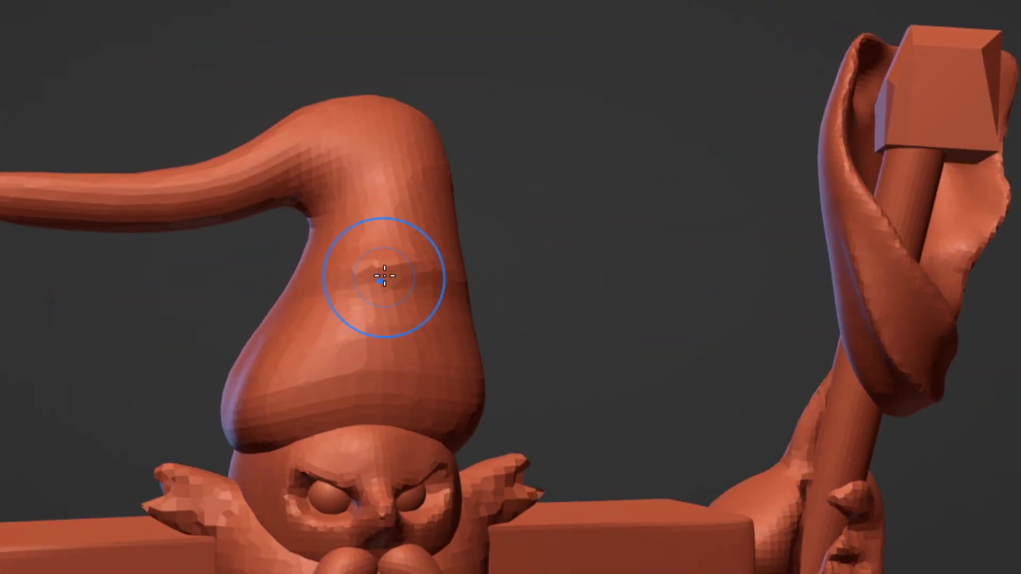
{"action": "scroll", "coordinate": [384, 276], "scroll_direction": "down", "scroll_amount": 3}
{"action": "middle_click_drag", "start_coordinate": [353, 342], "coordinate": [559, 292]}
{"action": "scroll", "coordinate": [558, 292], "scroll_direction": "up", "scroll_amount": 3}
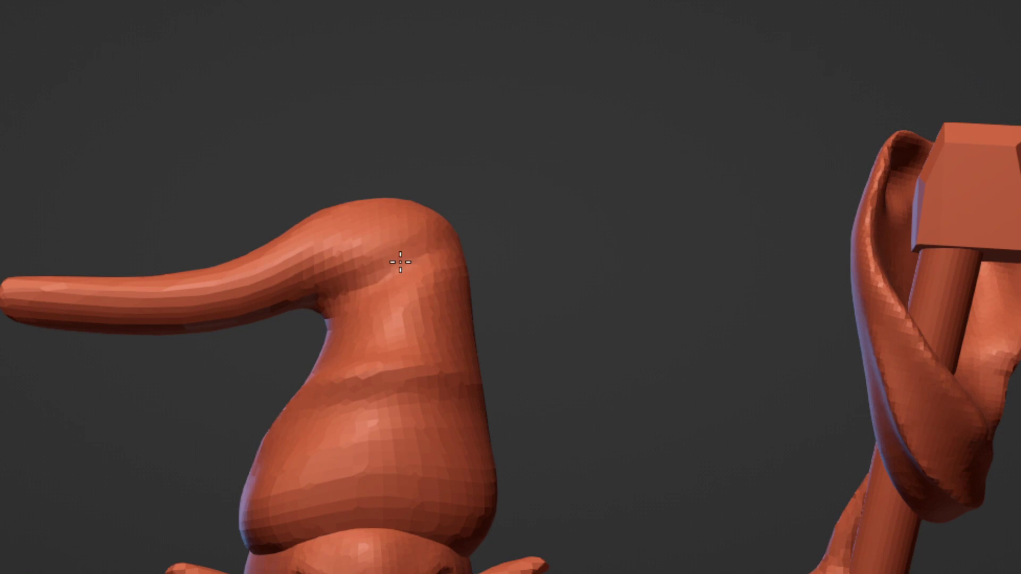
{"action": "scroll", "coordinate": [394, 258], "scroll_direction": "down", "scroll_amount": 3}
{"action": "mouse_move", "coordinate": [394, 259]}
{"action": "middle_mouse_down"}
{"action": "mouse_move", "coordinate": [510, 314]}
{"action": "mouse_move", "coordinate": [314, 314]}
{"action": "mouse_move", "coordinate": [382, 310]}
{"action": "middle_mouse_up"}
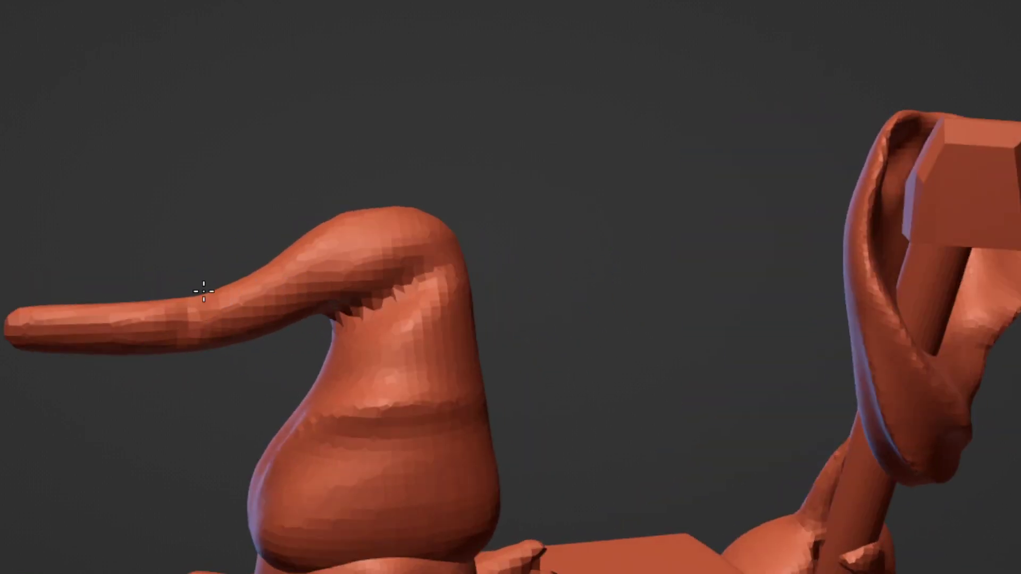
{"action": "scroll", "coordinate": [381, 310], "scroll_direction": "up", "scroll_amount": 3}
- Remesh the hat at 0.100 m voxel size and return to Object Mode
{"action": "key", "text": "r"}
{"action": "left_click", "coordinate": [554, 256]}
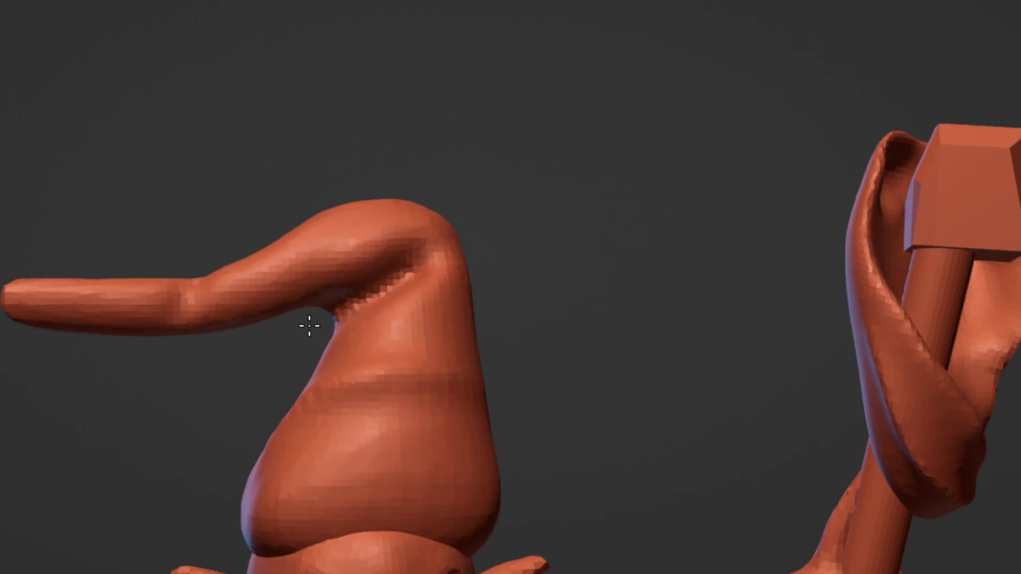
{"action": "scroll", "coordinate": [466, 264], "scroll_direction": "down", "scroll_amount": 4}
{"action": "mouse_move", "coordinate": [439, 261]}
{"action": "middle_mouse_down"}
{"action": "mouse_move", "coordinate": [455, 235]}
{"action": "mouse_move", "coordinate": [428, 273]}
{"action": "mouse_move", "coordinate": [580, 228]}
{"action": "middle_mouse_up"}
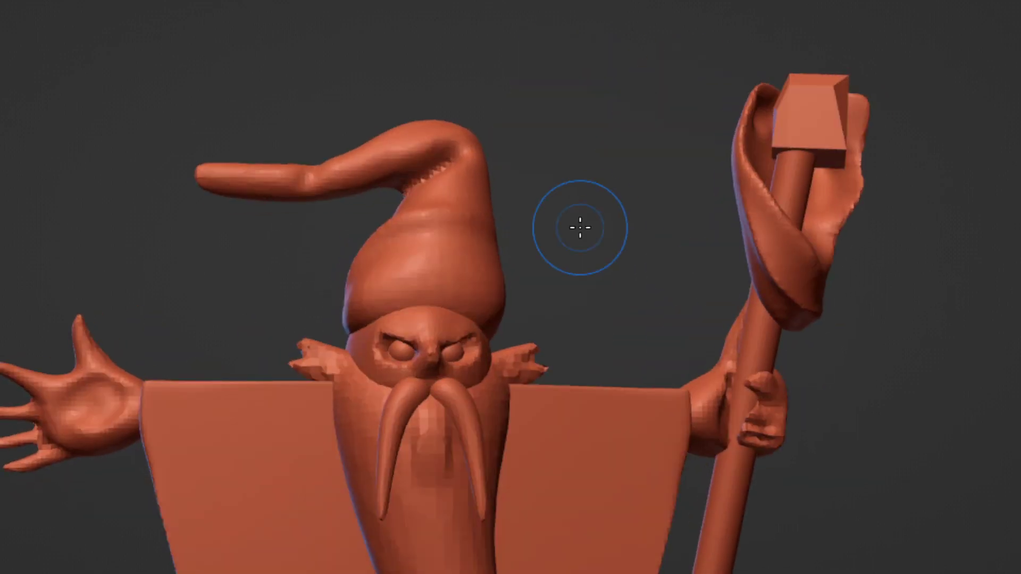
{"action": "key", "text": "ctrl+Tab"}
{"action": "left_click", "coordinate": [429, 140]}
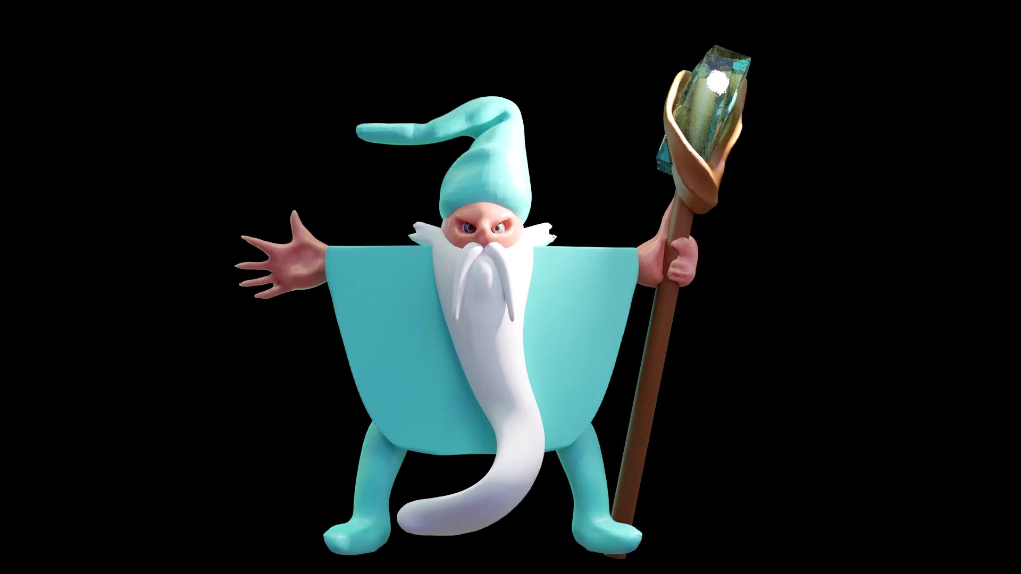